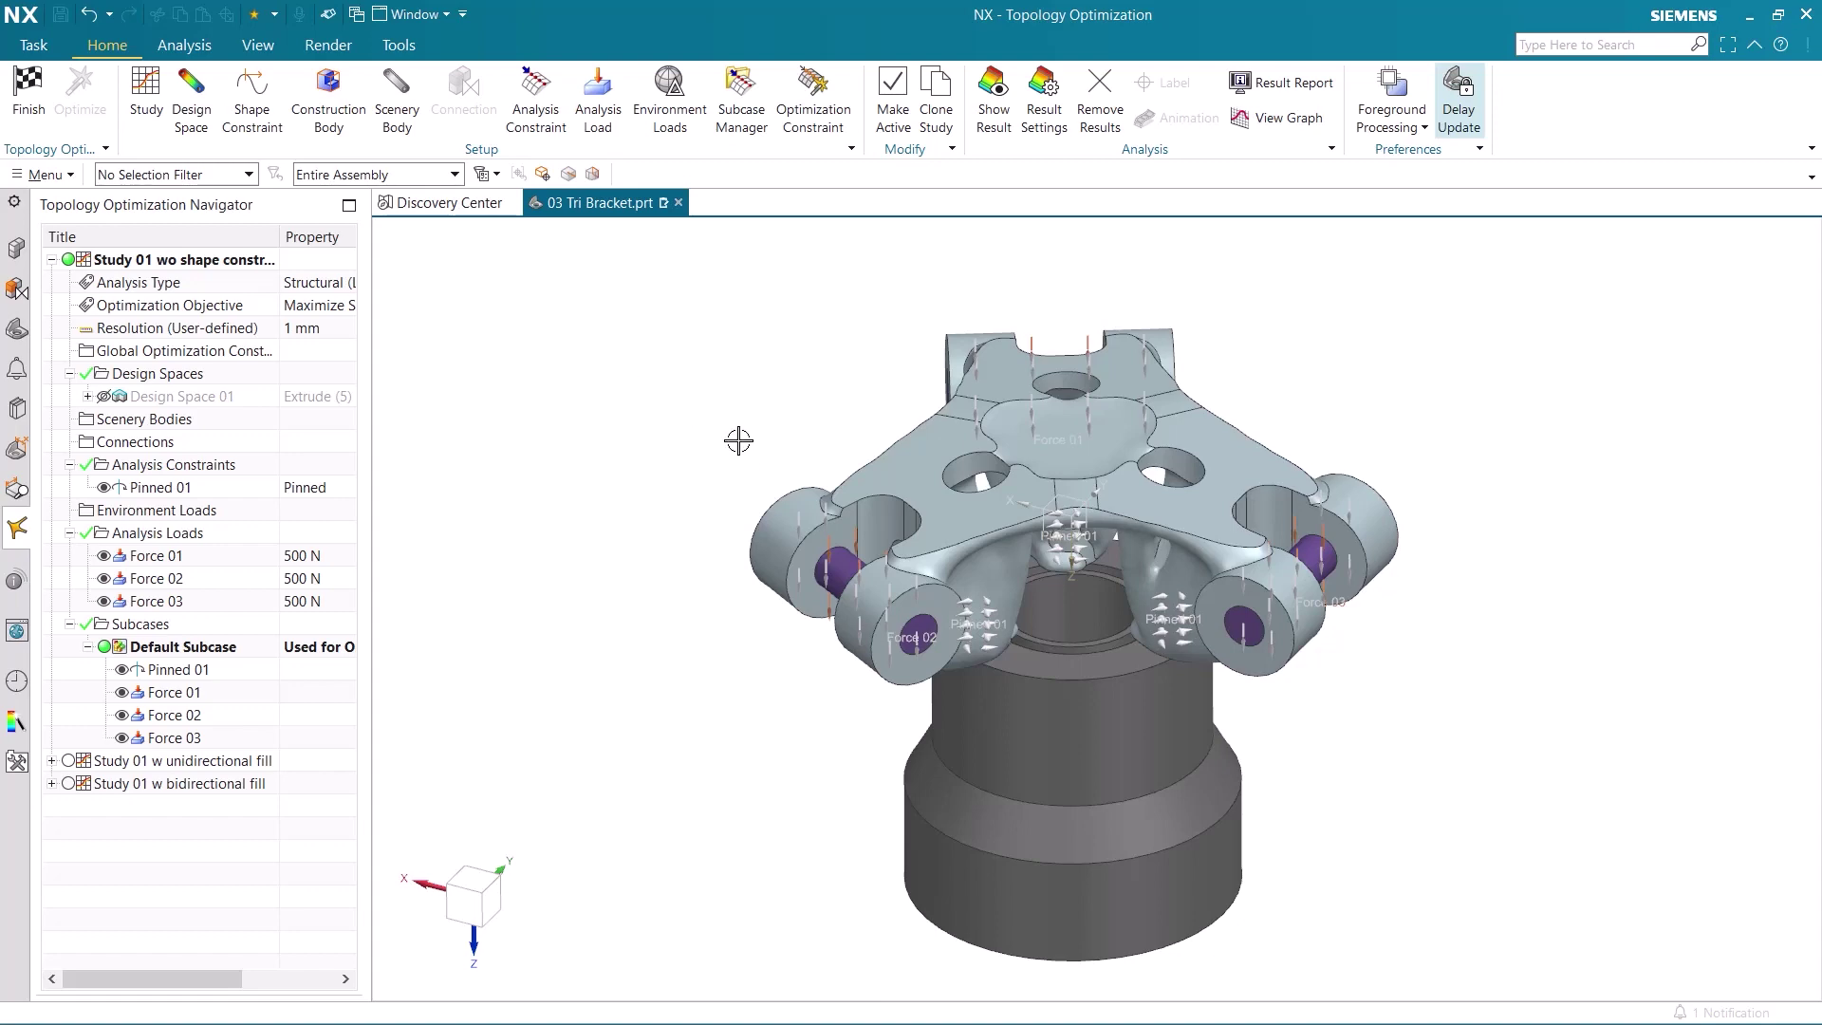
Orbit and zoom around the tri-bracket to view it from several oblique angles
{"action": "middle_click_drag", "start_coordinate": [736, 439], "coordinate": [695, 378]}
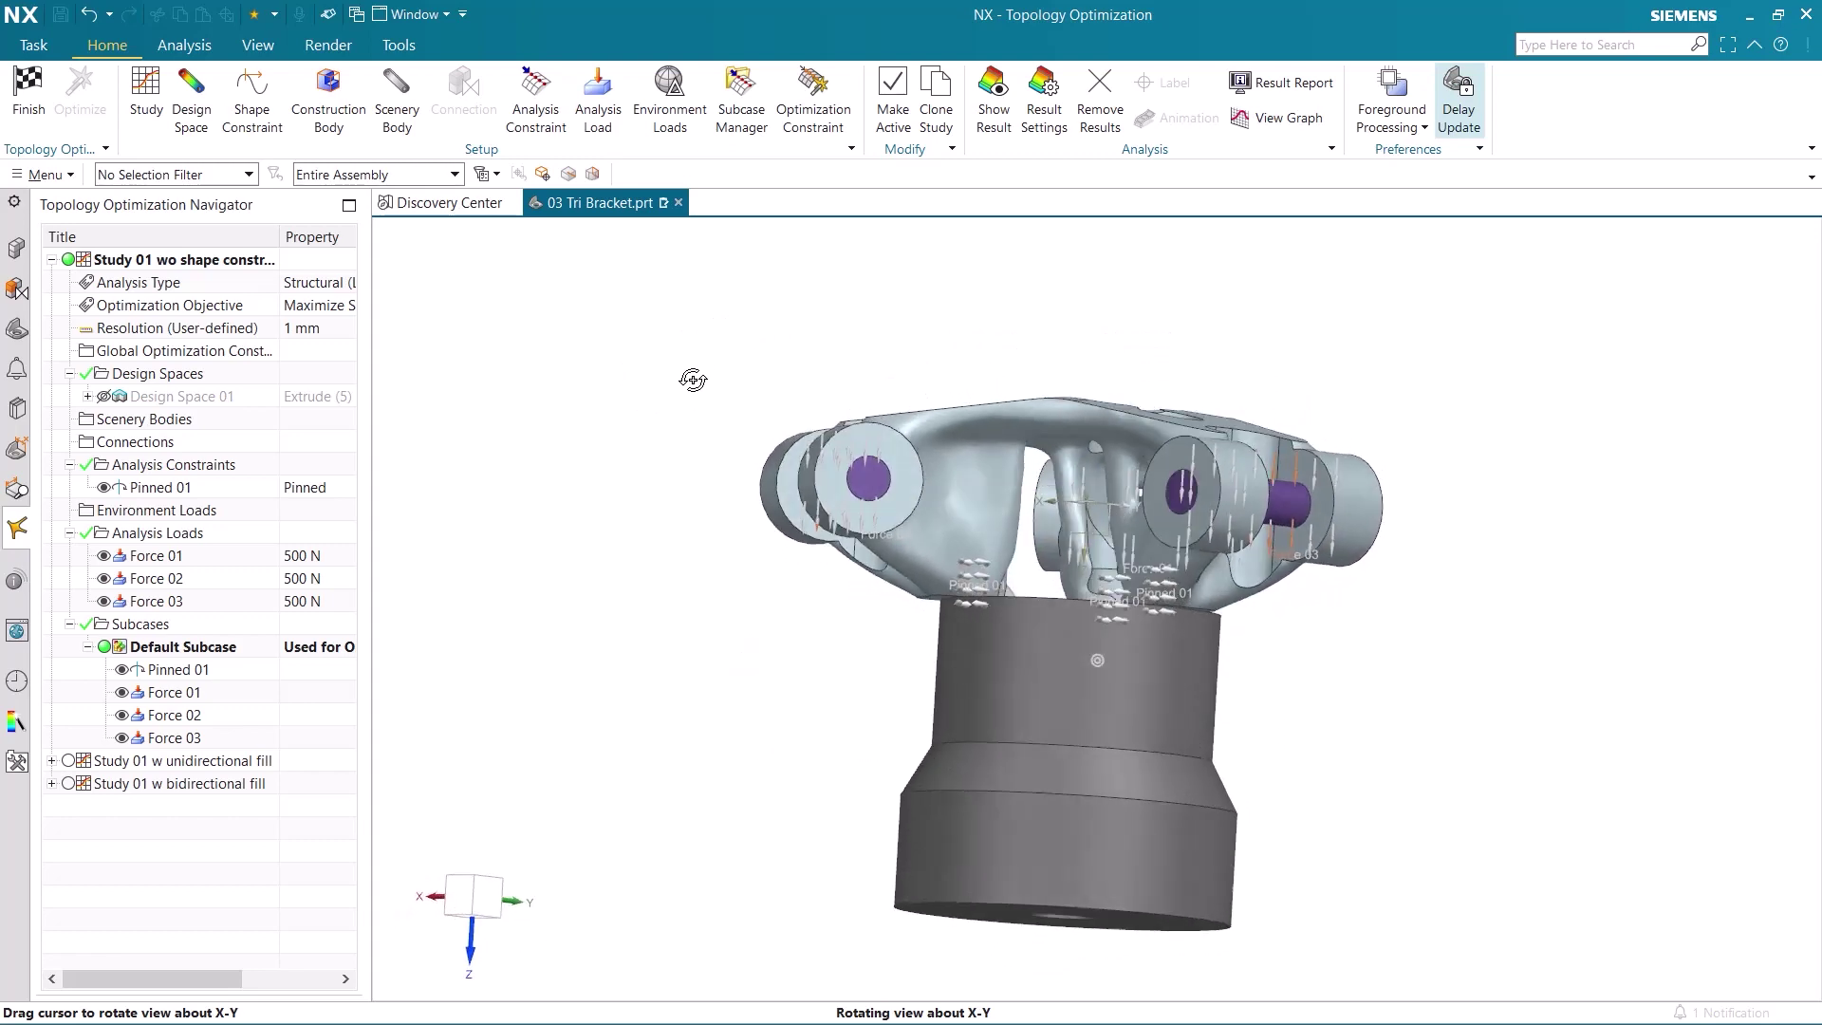
{"action": "scroll", "coordinate": [945, 426], "scroll_direction": "up", "scroll_amount": 3}
{"action": "mouse_move", "coordinate": [945, 426]}
{"action": "middle_mouse_down"}
{"action": "mouse_move", "coordinate": [968, 399]}
{"action": "mouse_move", "coordinate": [1008, 397]}
{"action": "mouse_move", "coordinate": [975, 418]}
{"action": "middle_mouse_up"}
{"action": "scroll", "coordinate": [976, 418], "scroll_direction": "down", "scroll_amount": 5}
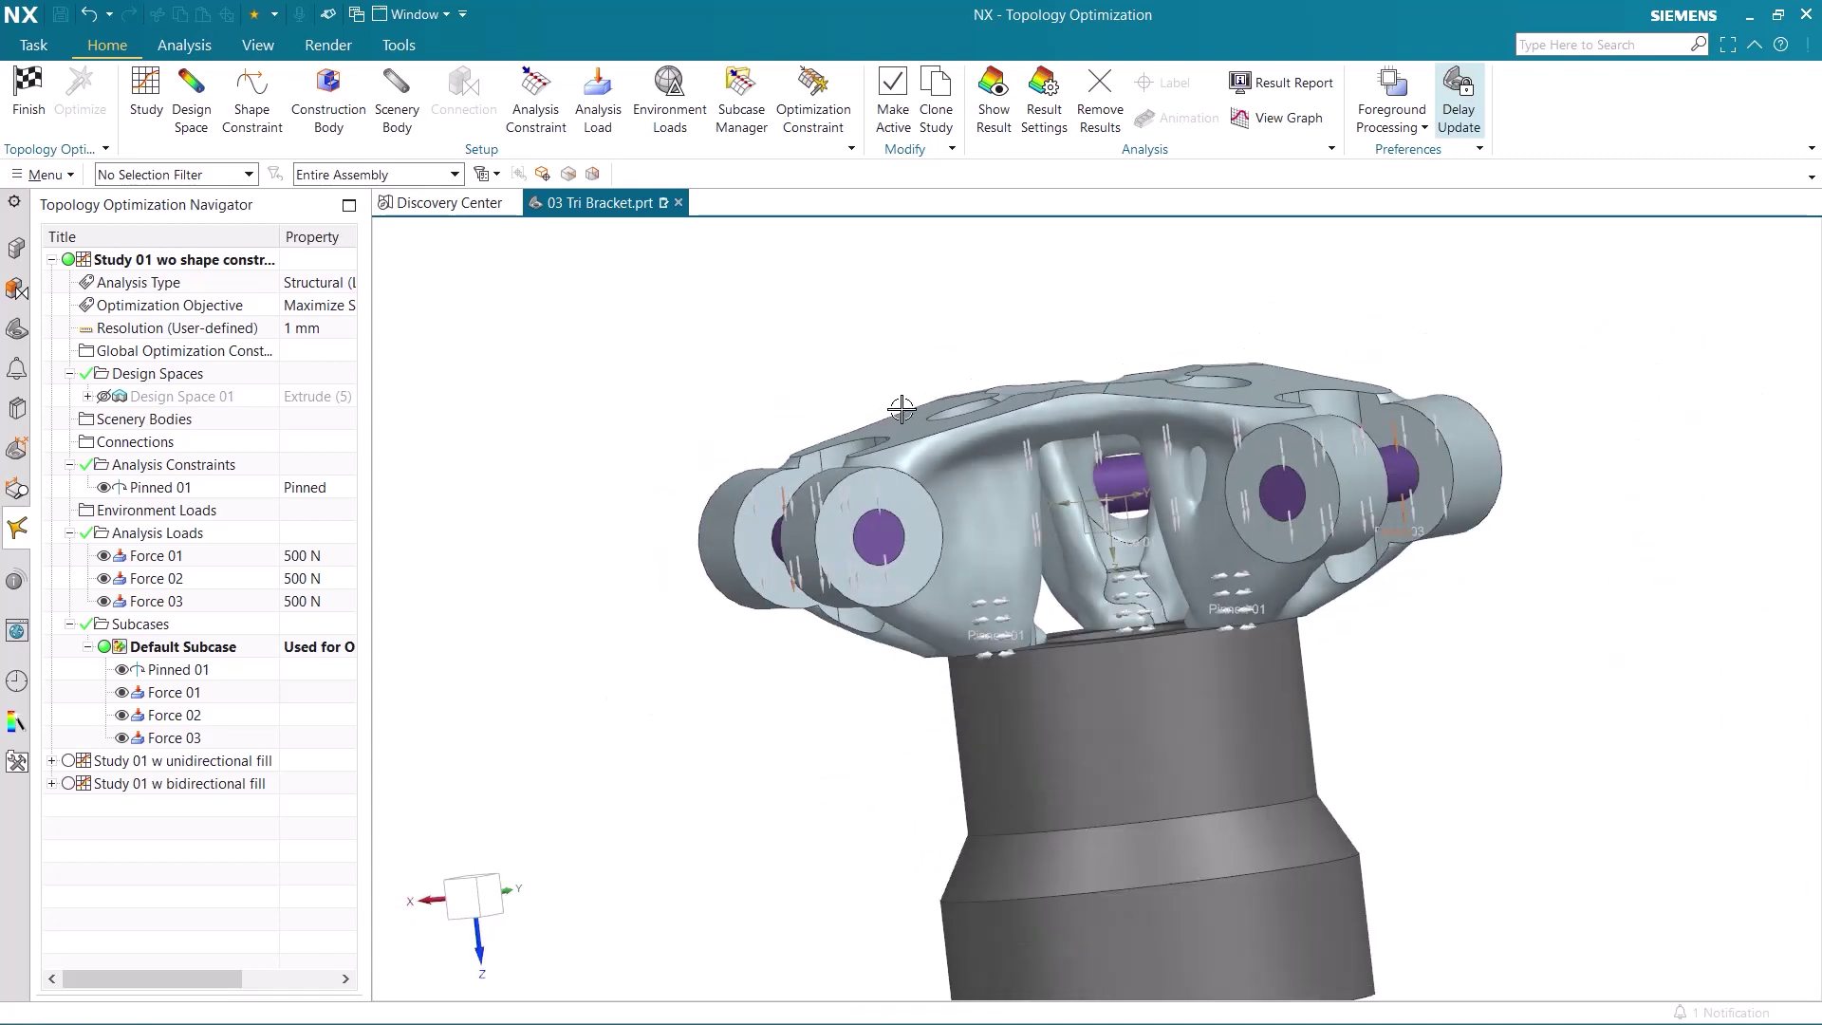
{"action": "middle_click_drag", "start_coordinate": [760, 460], "coordinate": [749, 504]}
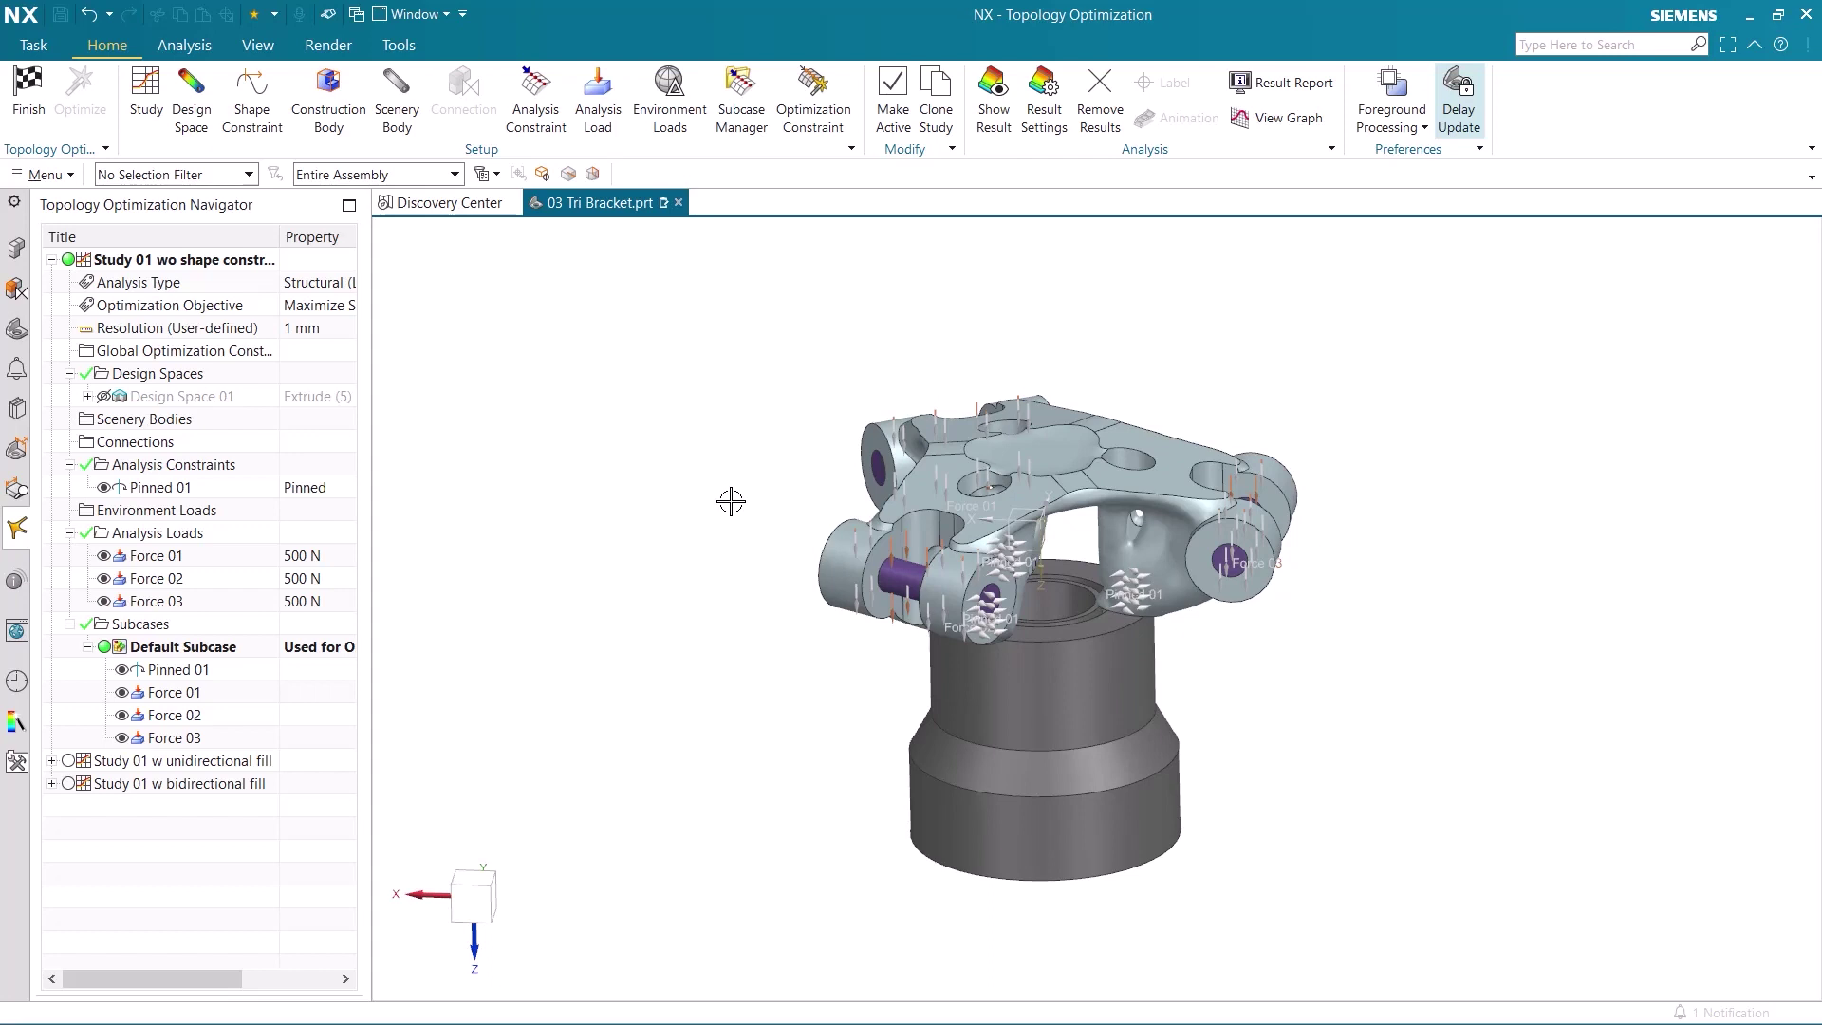
Activate Study 01 w unidirectional fill and add a unidirectional Fill from Direction constraint along Z
{"action": "left_click", "coordinate": [52, 259]}
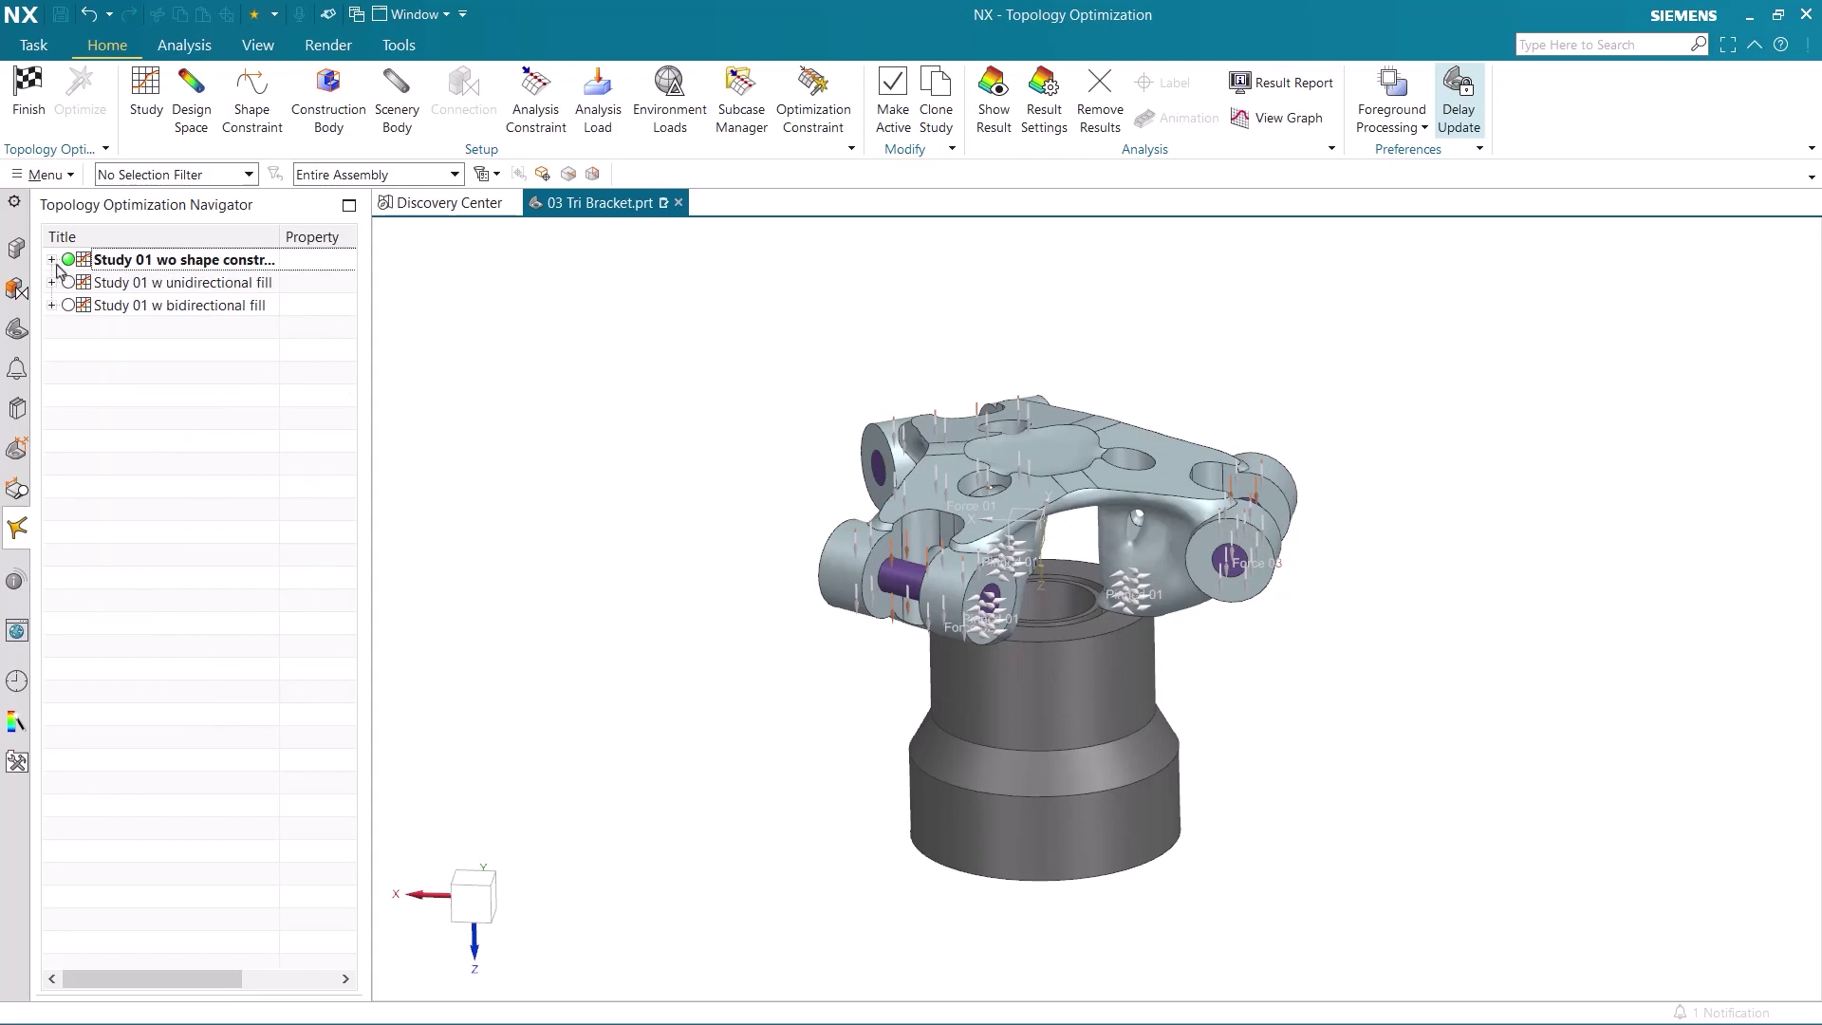
{"action": "left_click", "coordinate": [51, 282]}
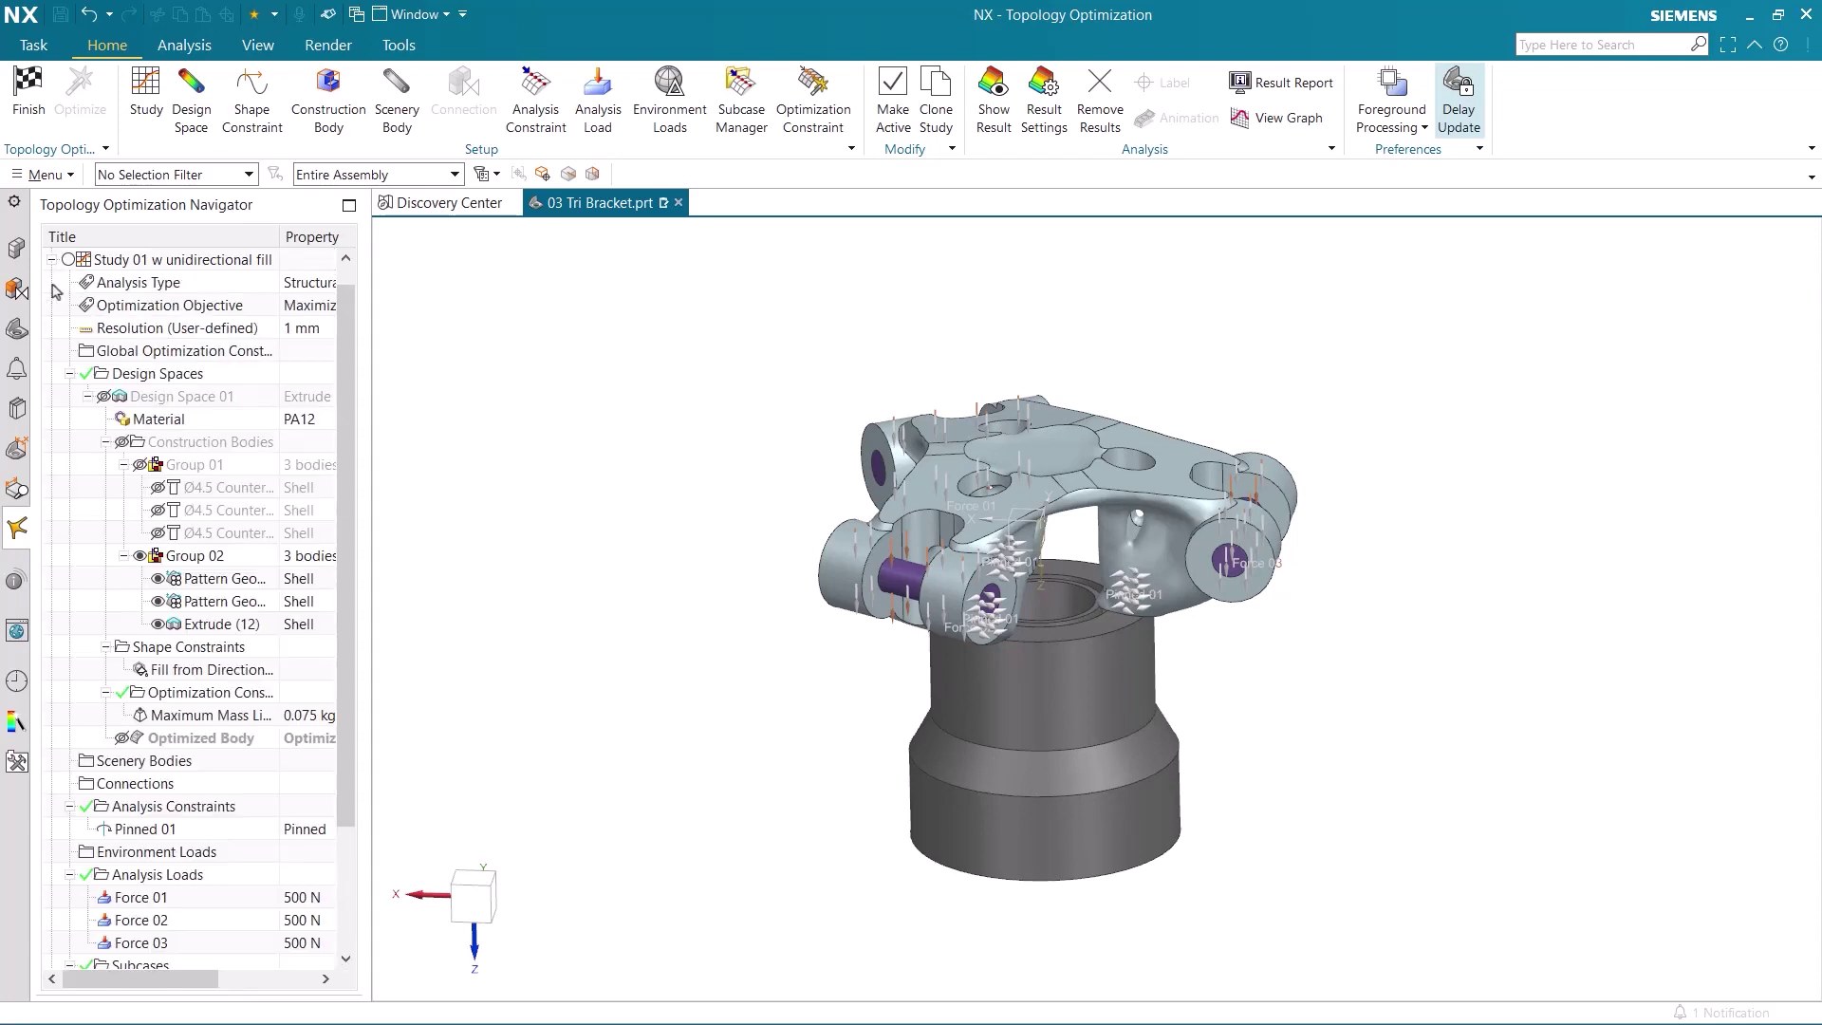
{"action": "left_click", "coordinate": [69, 260]}
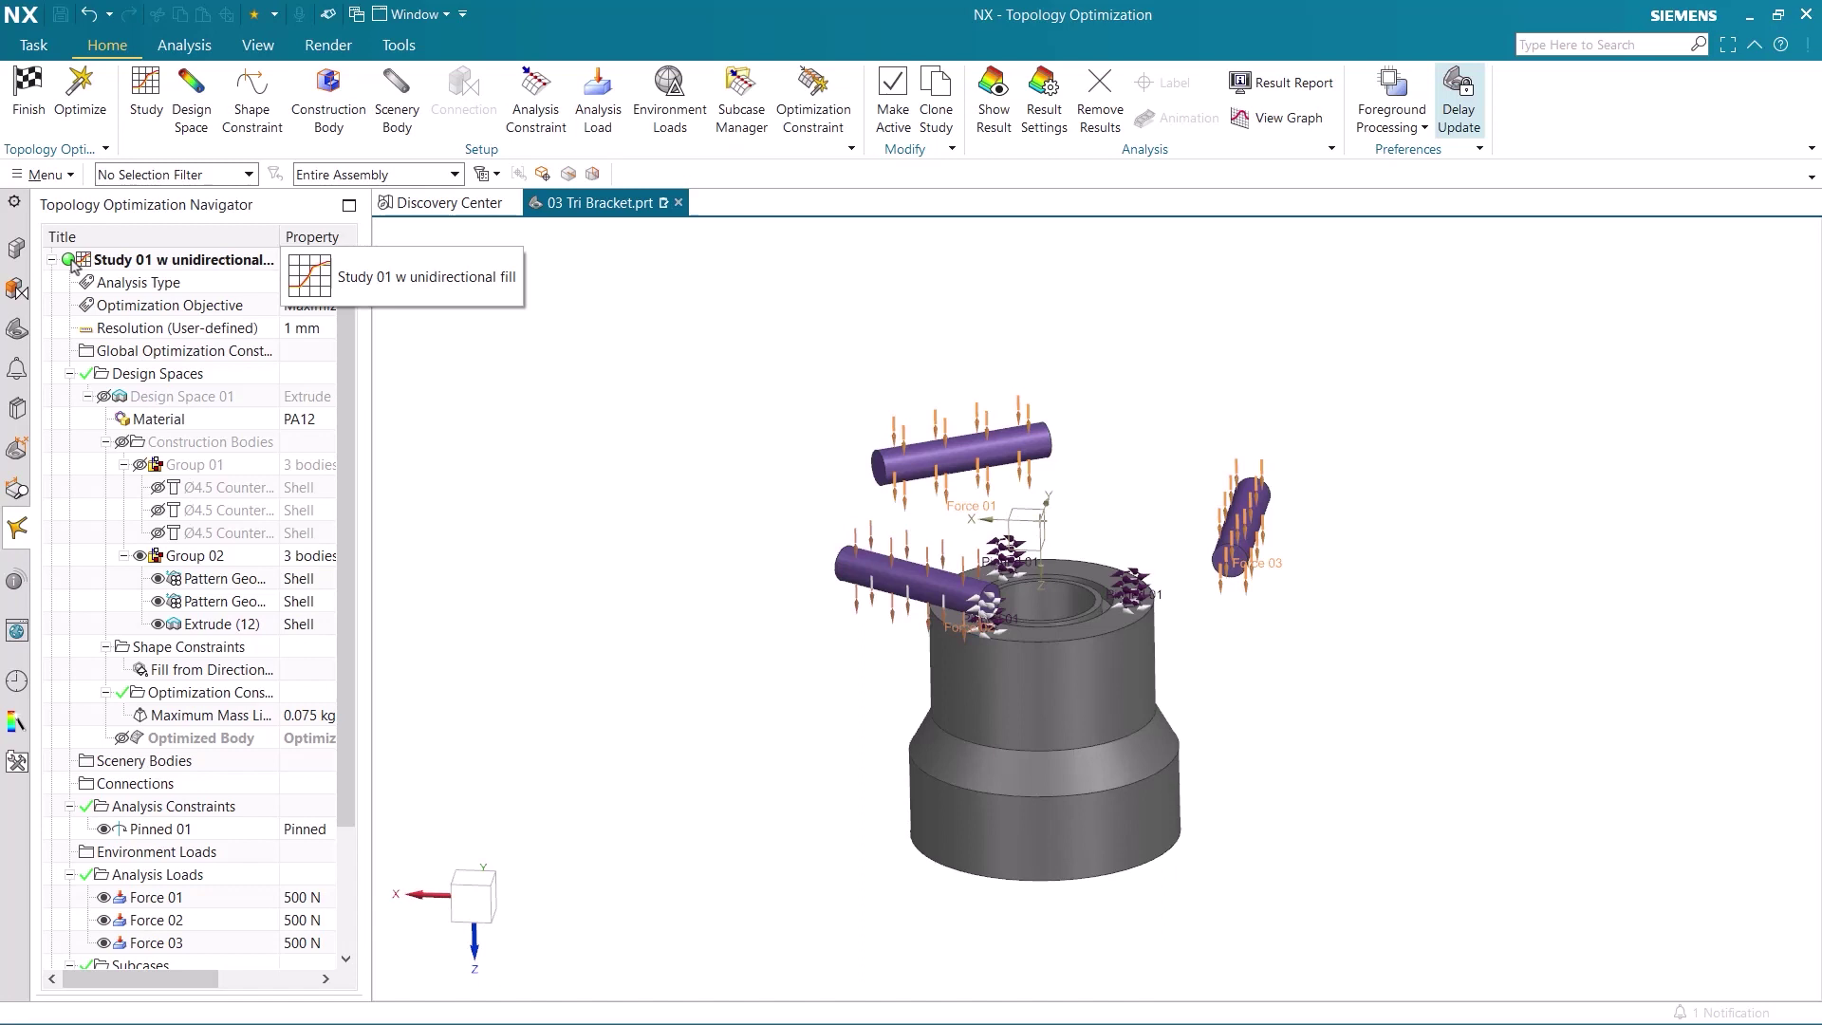
{"action": "left_click", "coordinate": [252, 99]}
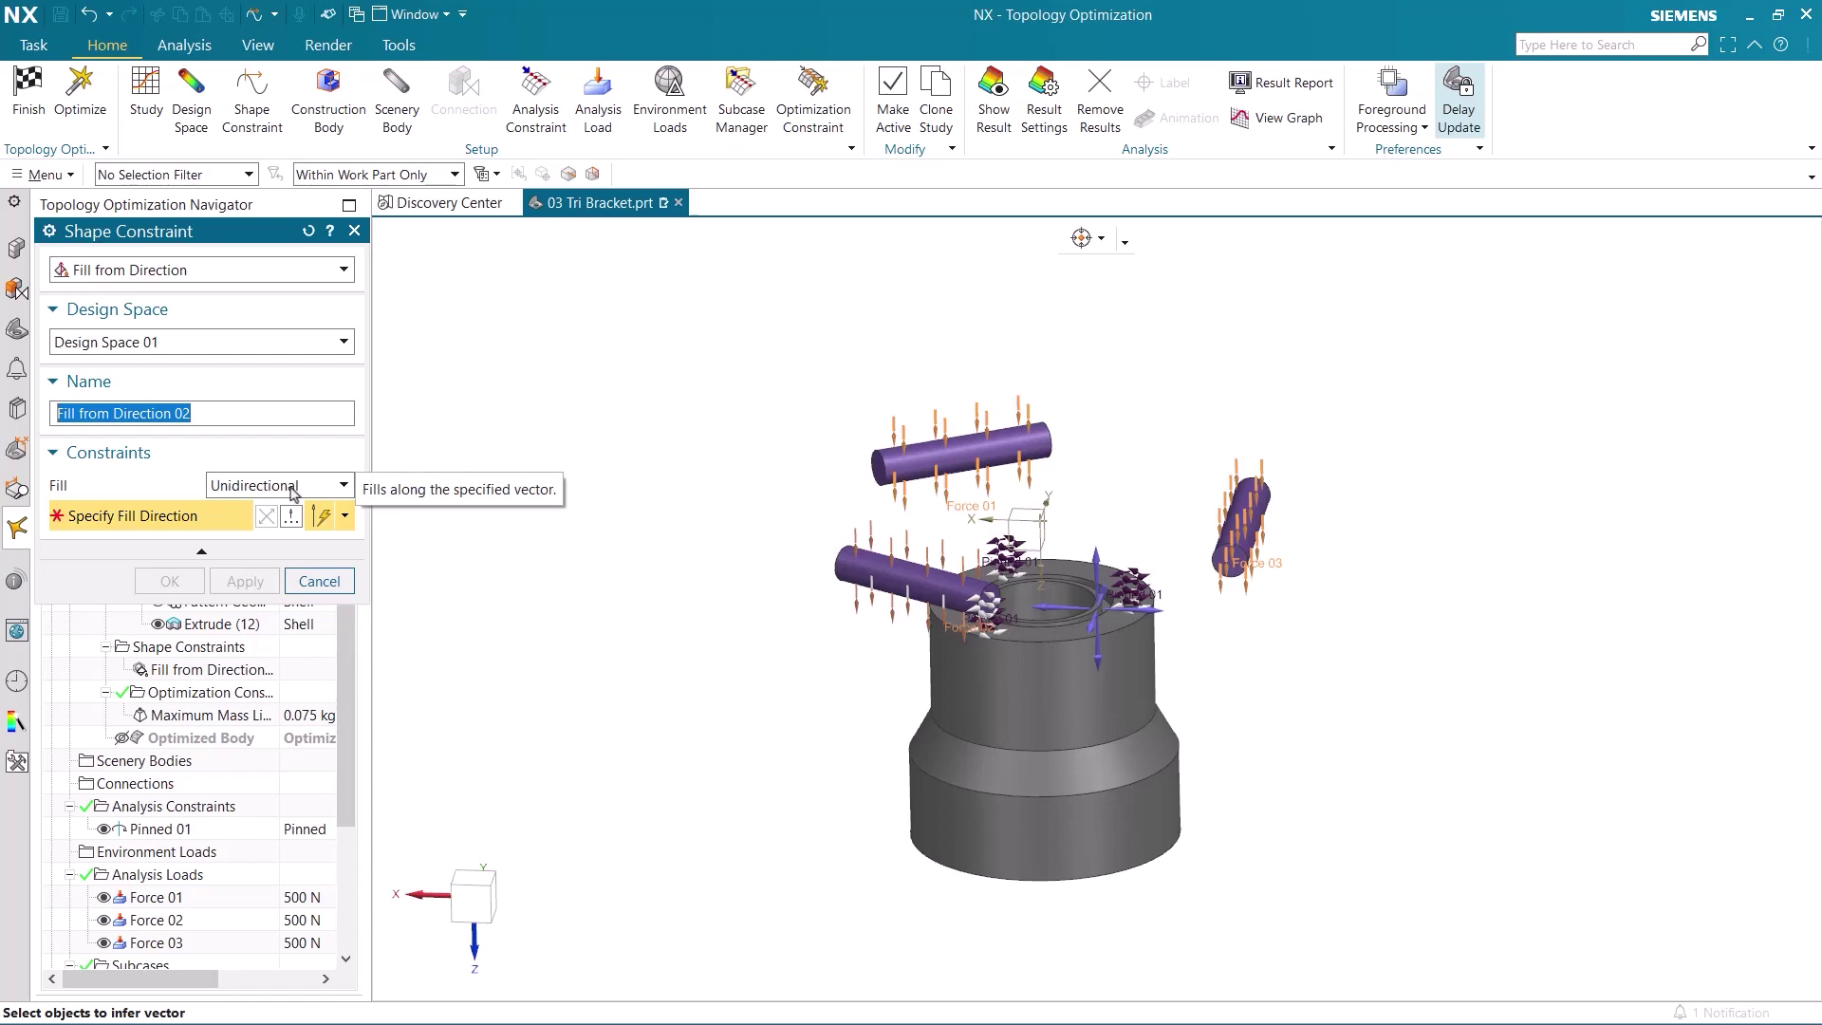
{"action": "left_click", "coordinate": [1096, 548]}
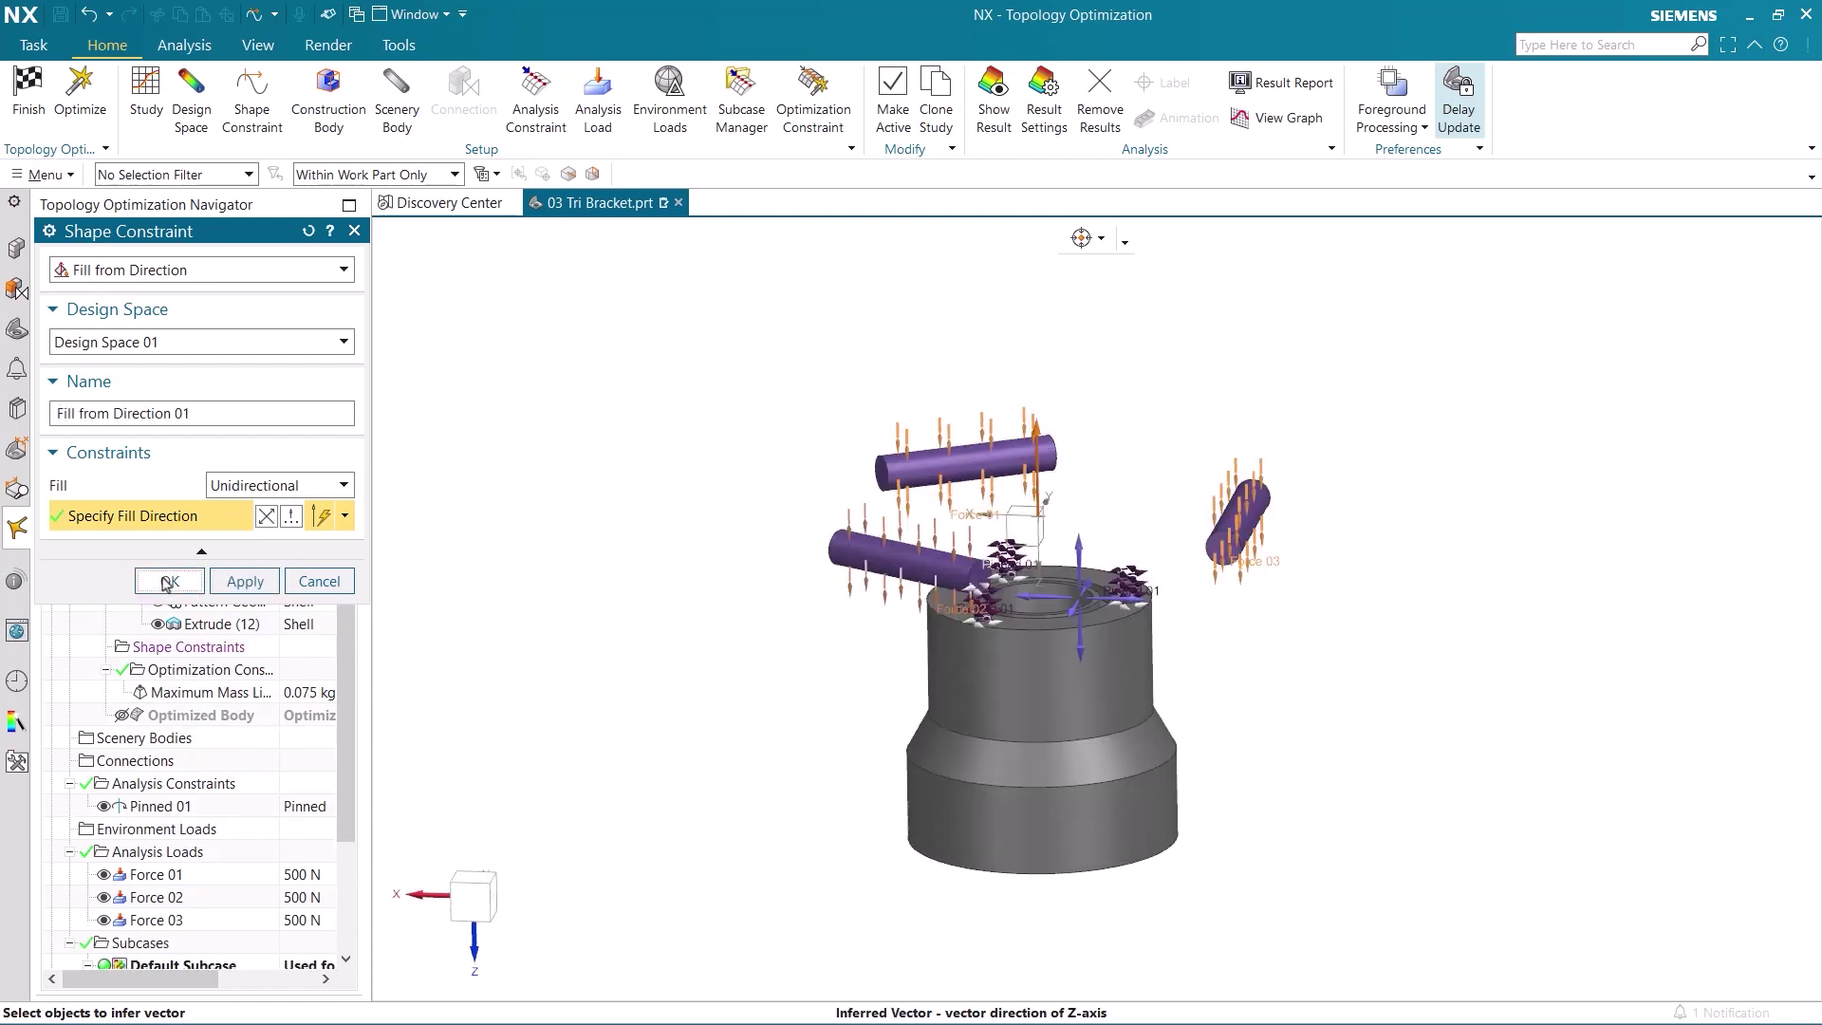
{"action": "left_click", "coordinate": [167, 580]}
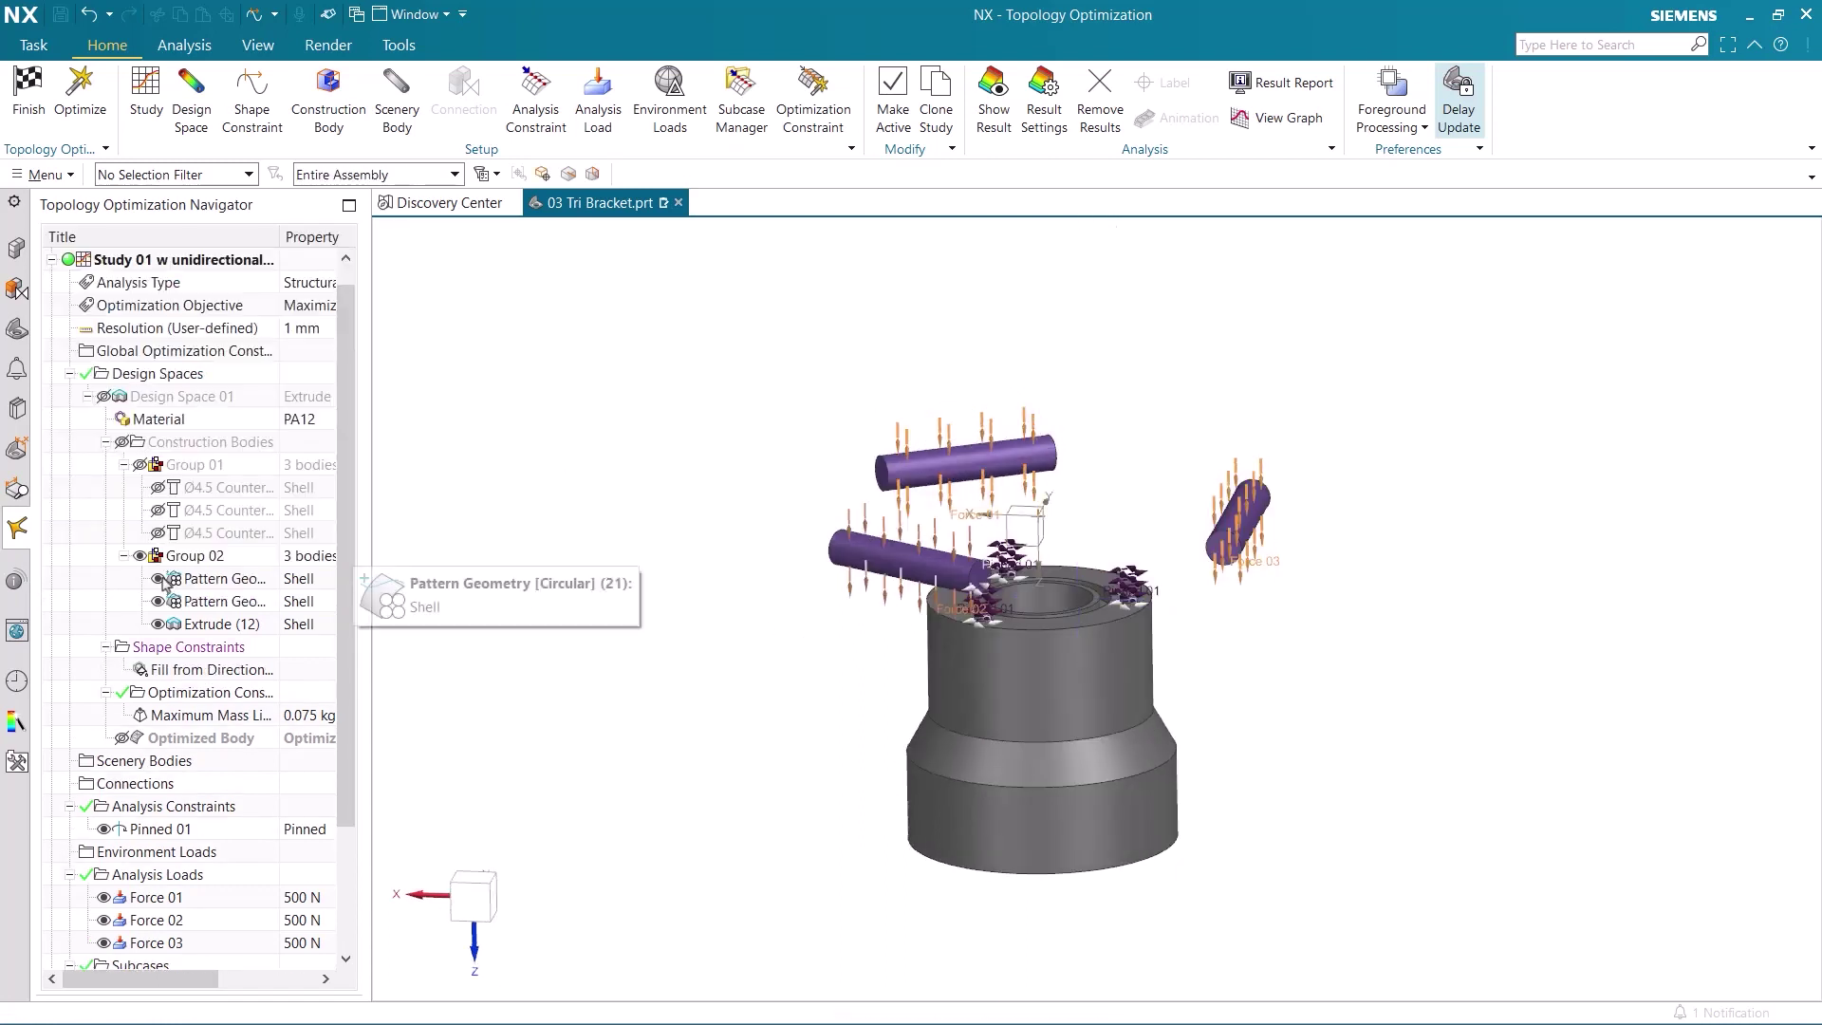
Optimize the unidirectional fill study, then zoom and orbit to inspect the optimized bracket
{"action": "left_click", "coordinate": [74, 117]}
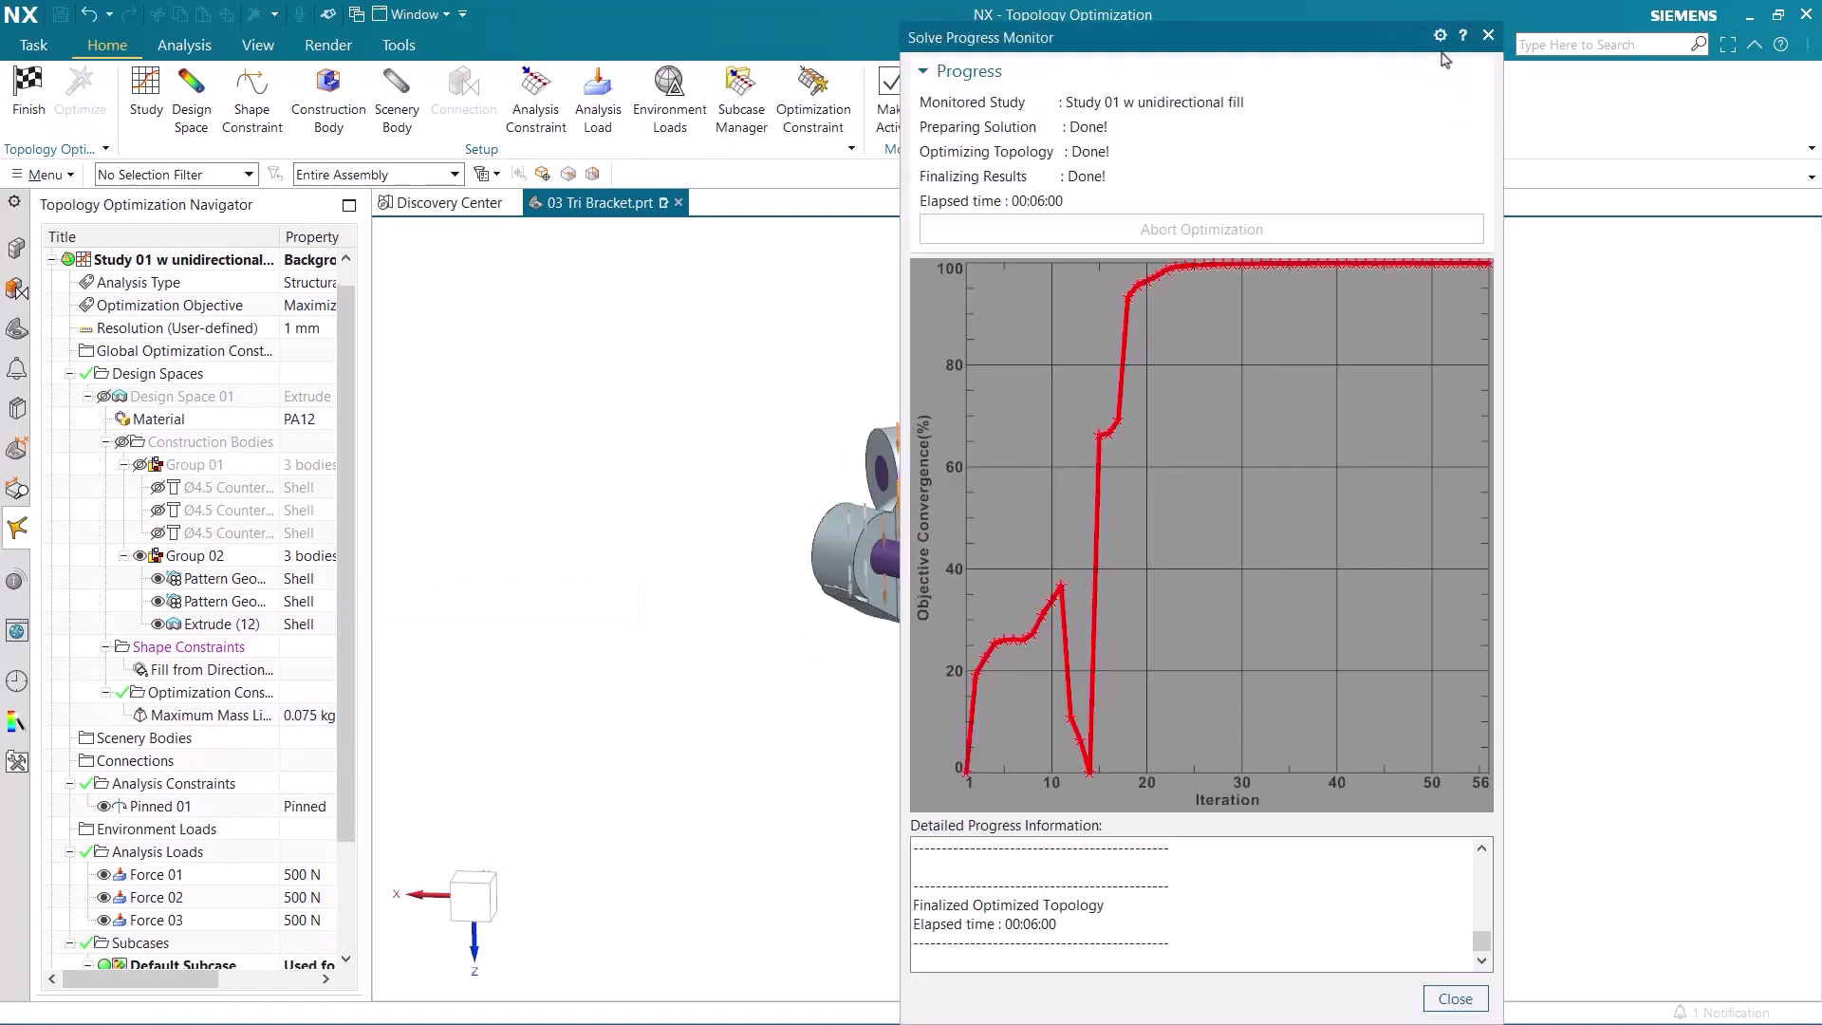
{"action": "left_click", "coordinate": [1487, 35]}
{"action": "scroll", "coordinate": [1079, 556], "scroll_direction": "up", "scroll_amount": 3}
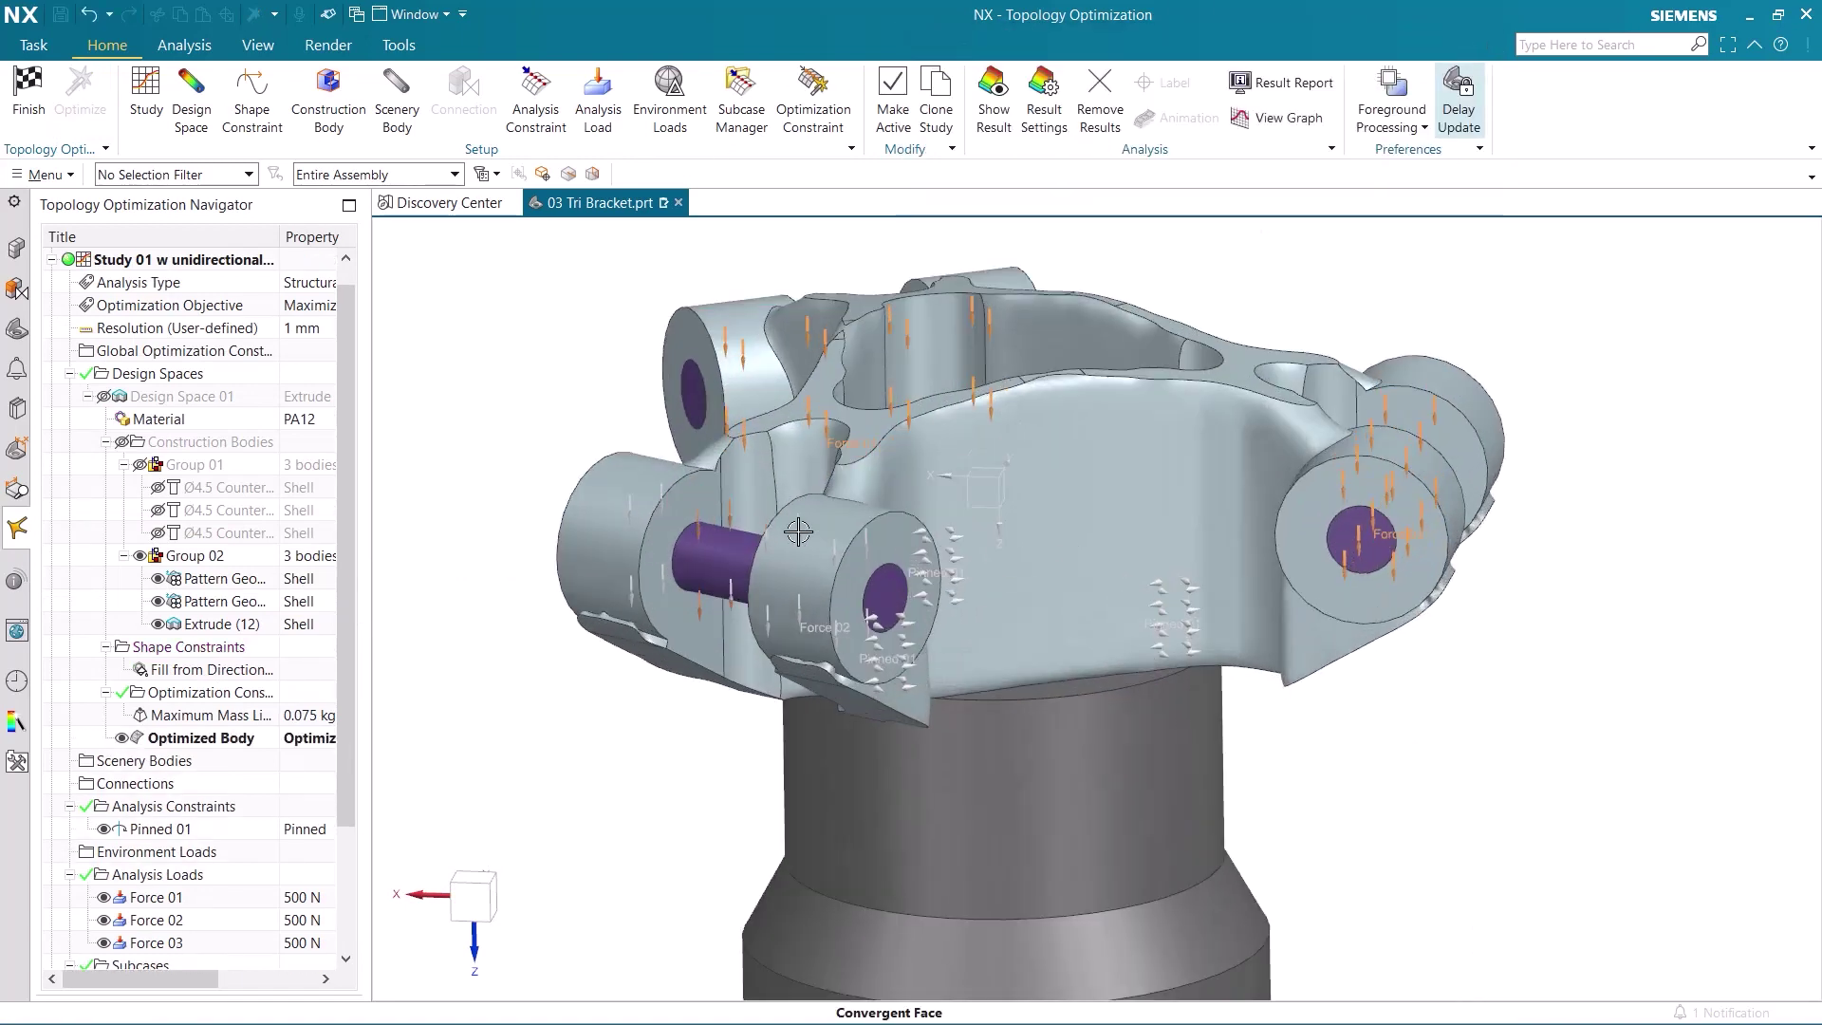
{"action": "mouse_move", "coordinate": [798, 532]}
{"action": "middle_mouse_down"}
{"action": "mouse_move", "coordinate": [849, 628]}
{"action": "mouse_move", "coordinate": [805, 628]}
{"action": "mouse_move", "coordinate": [845, 627]}
{"action": "mouse_move", "coordinate": [817, 586]}
{"action": "mouse_move", "coordinate": [827, 546]}
{"action": "middle_mouse_up"}
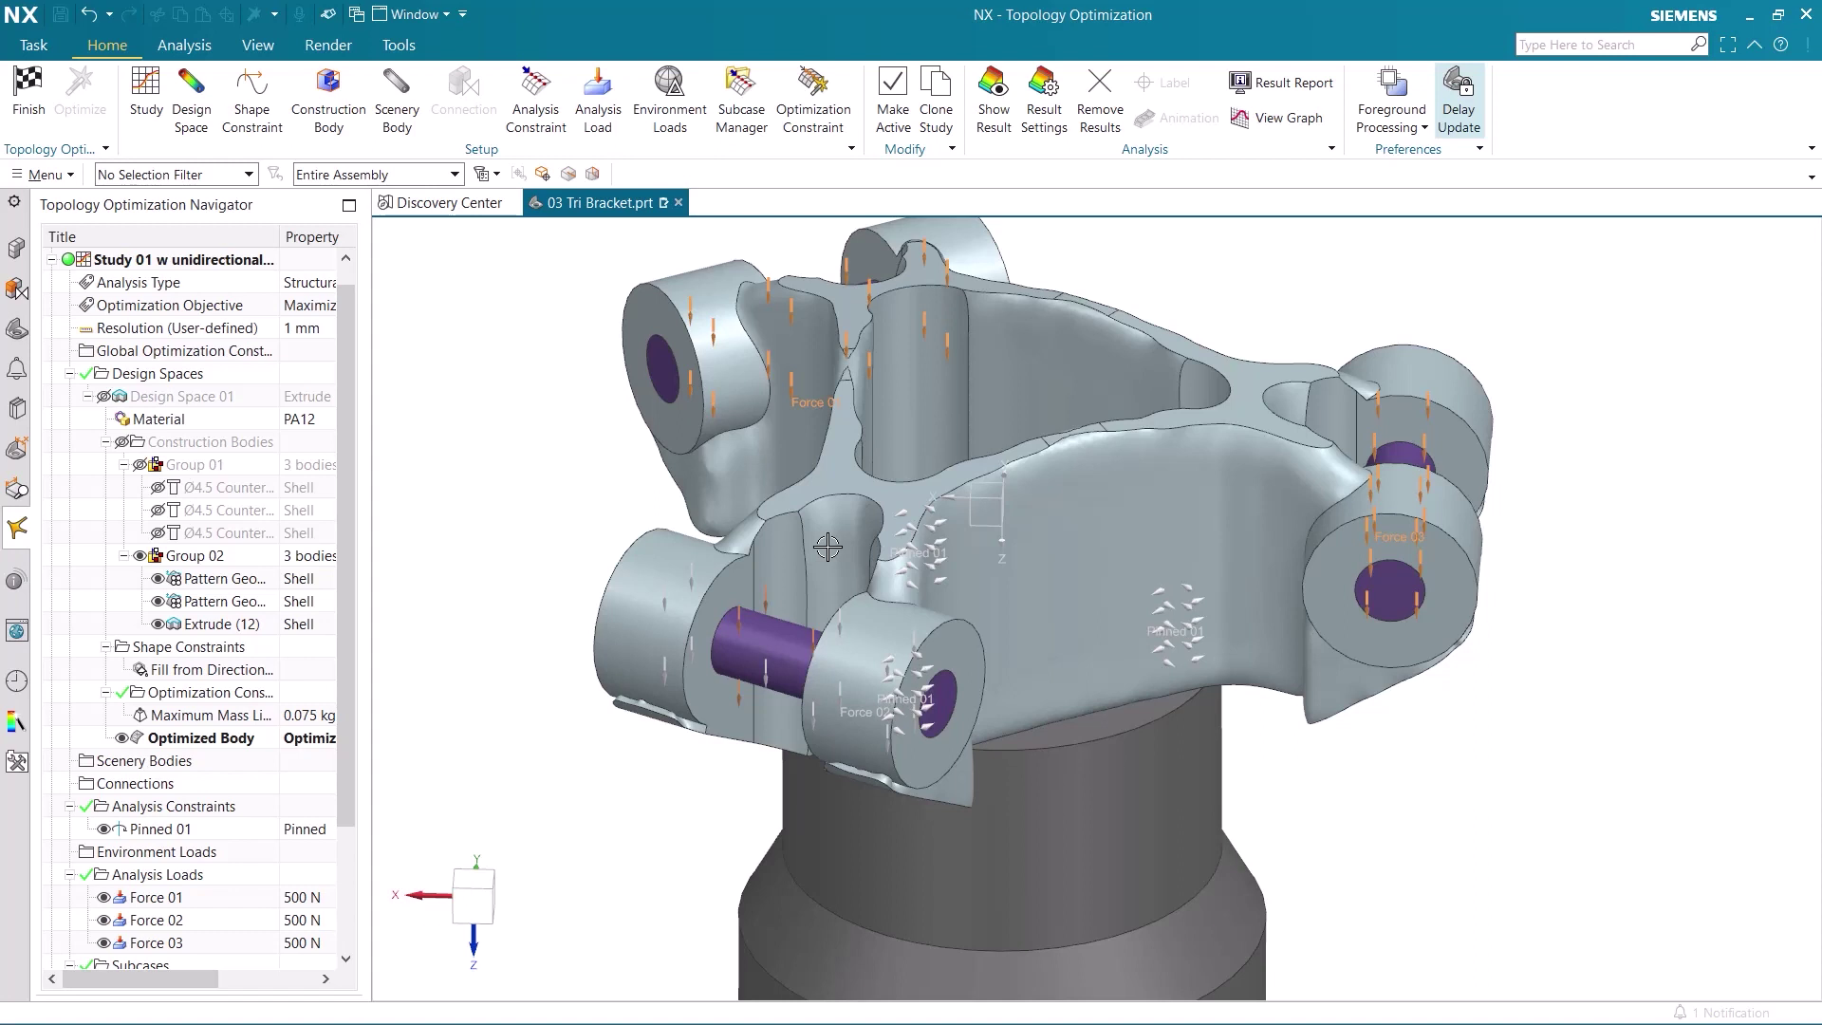
Make Study 01 w bidirectional fill the active study
{"action": "left_click", "coordinate": [52, 260]}
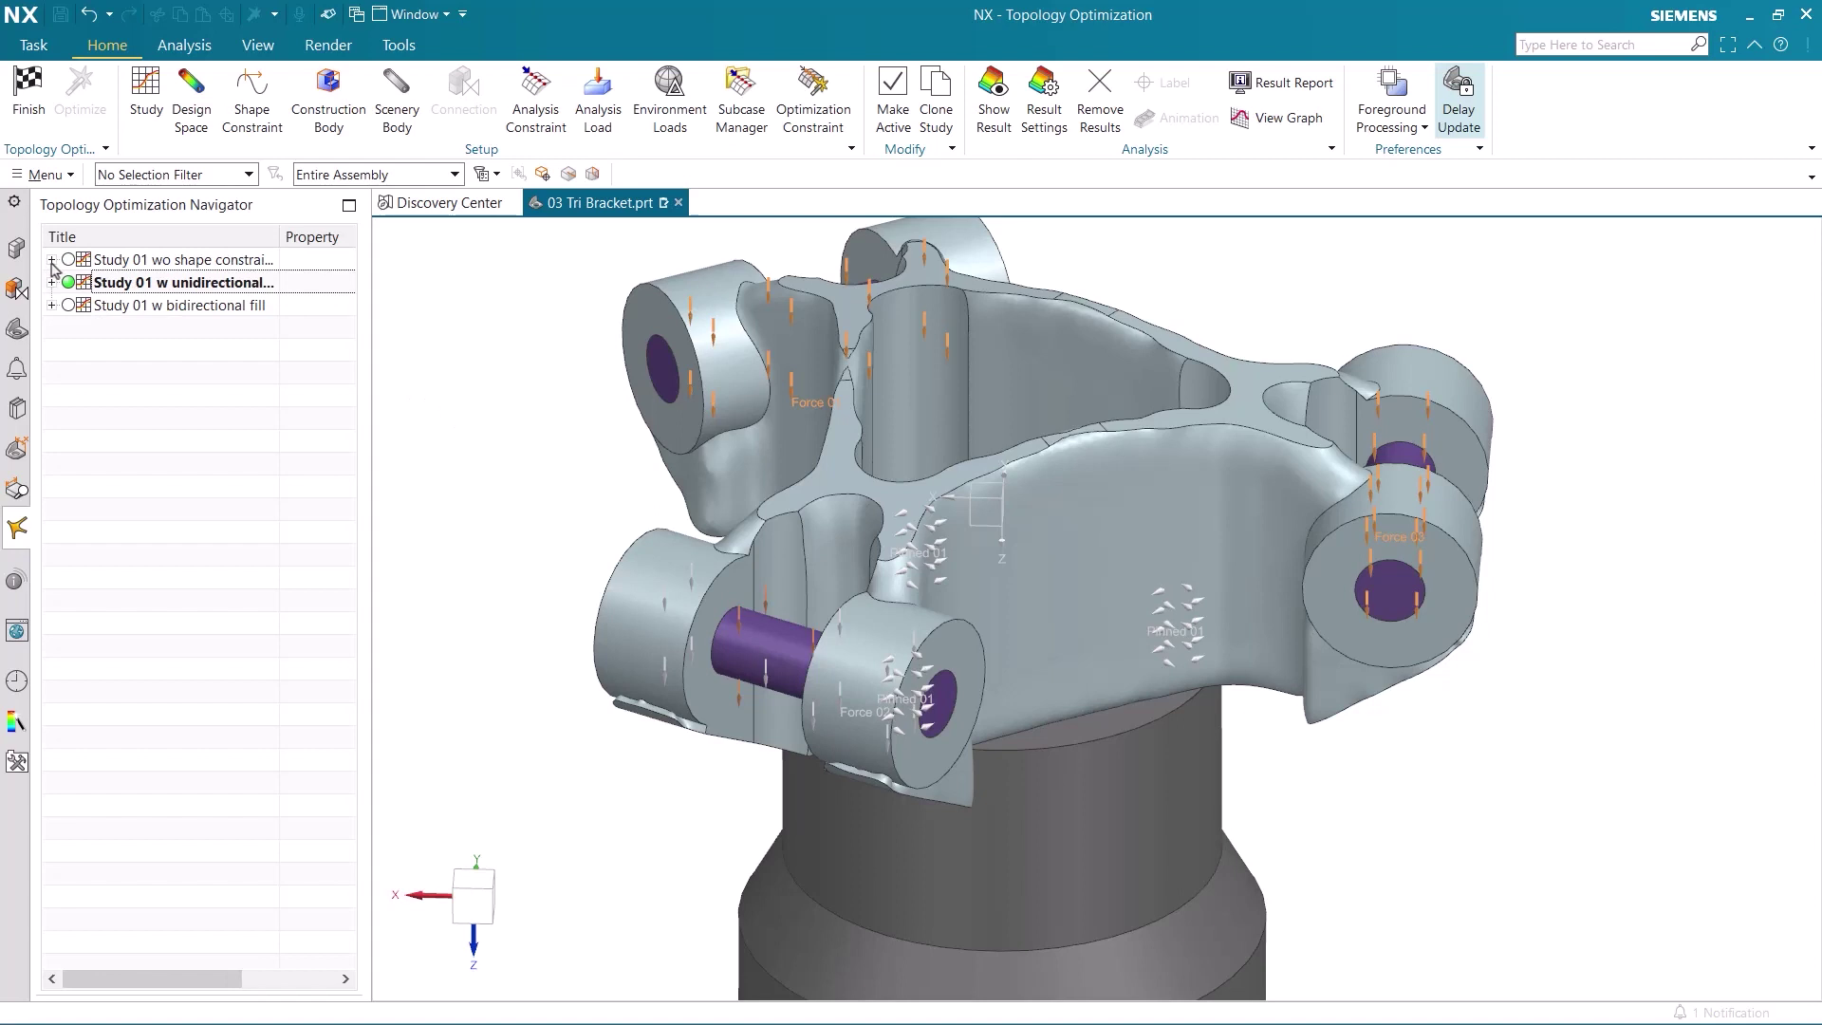
{"action": "left_click", "coordinate": [53, 306]}
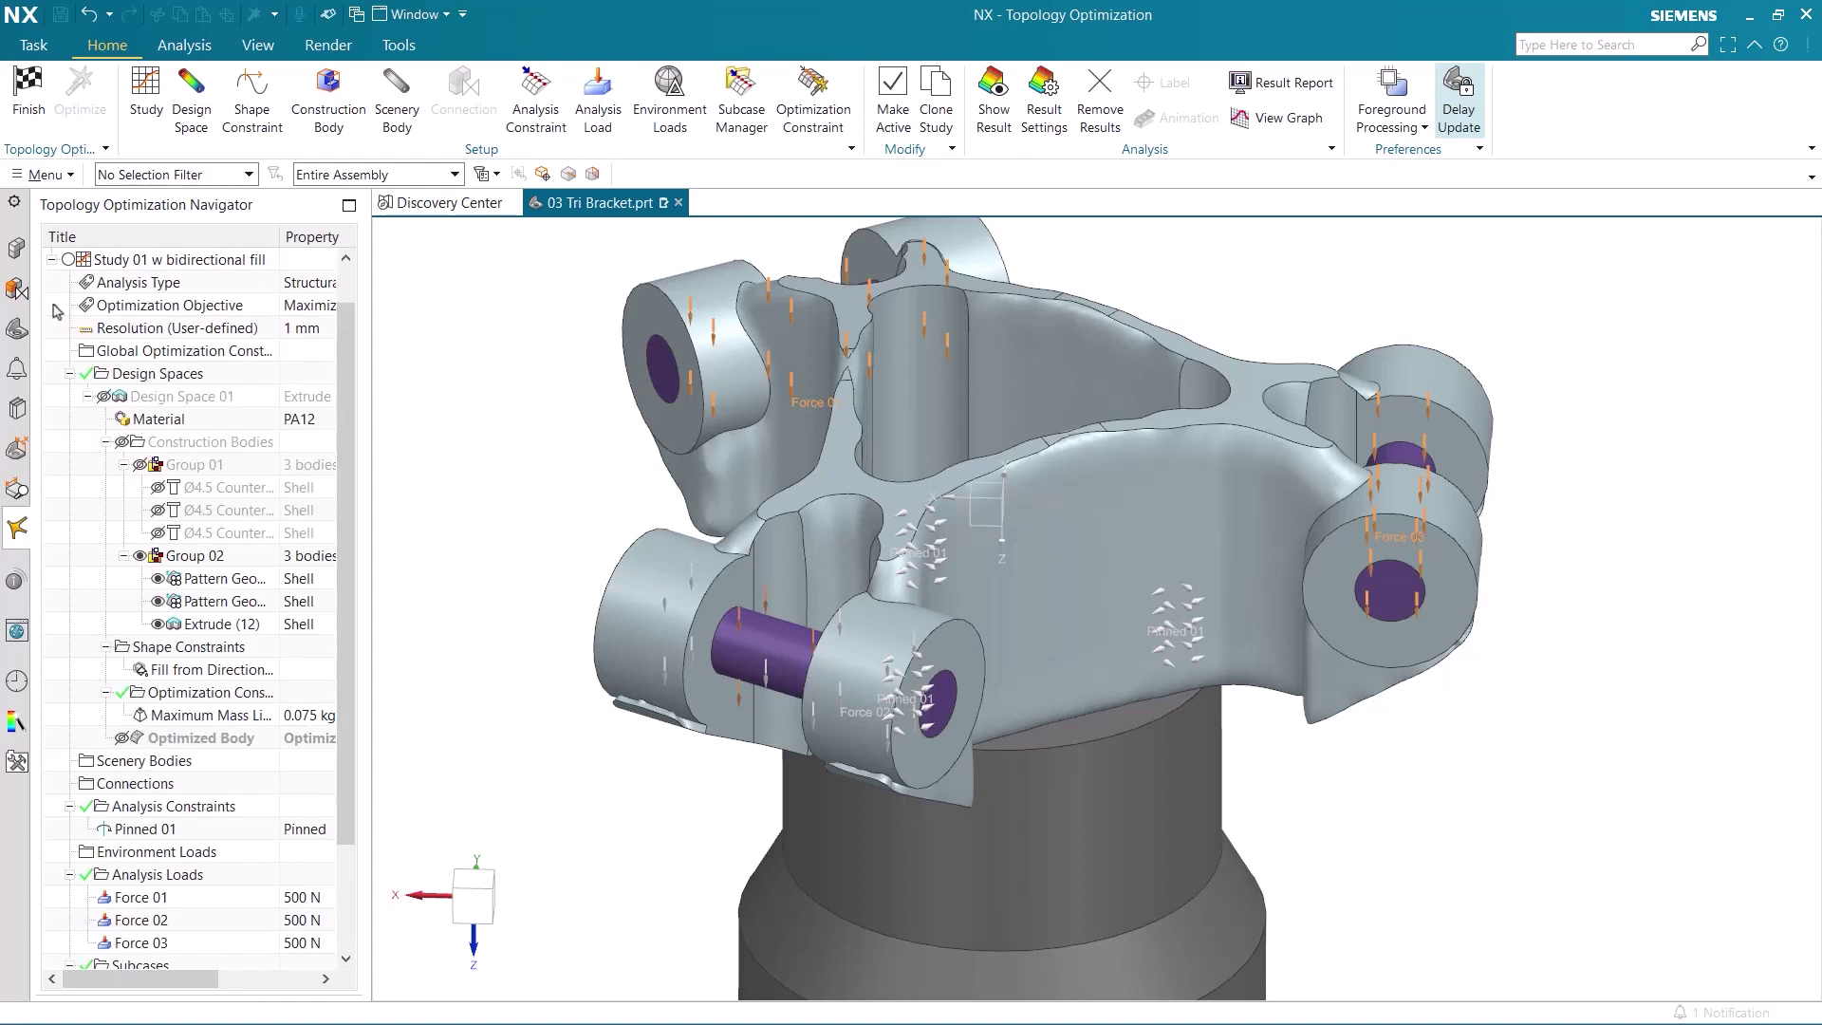
{"action": "double_click", "coordinate": [123, 260]}
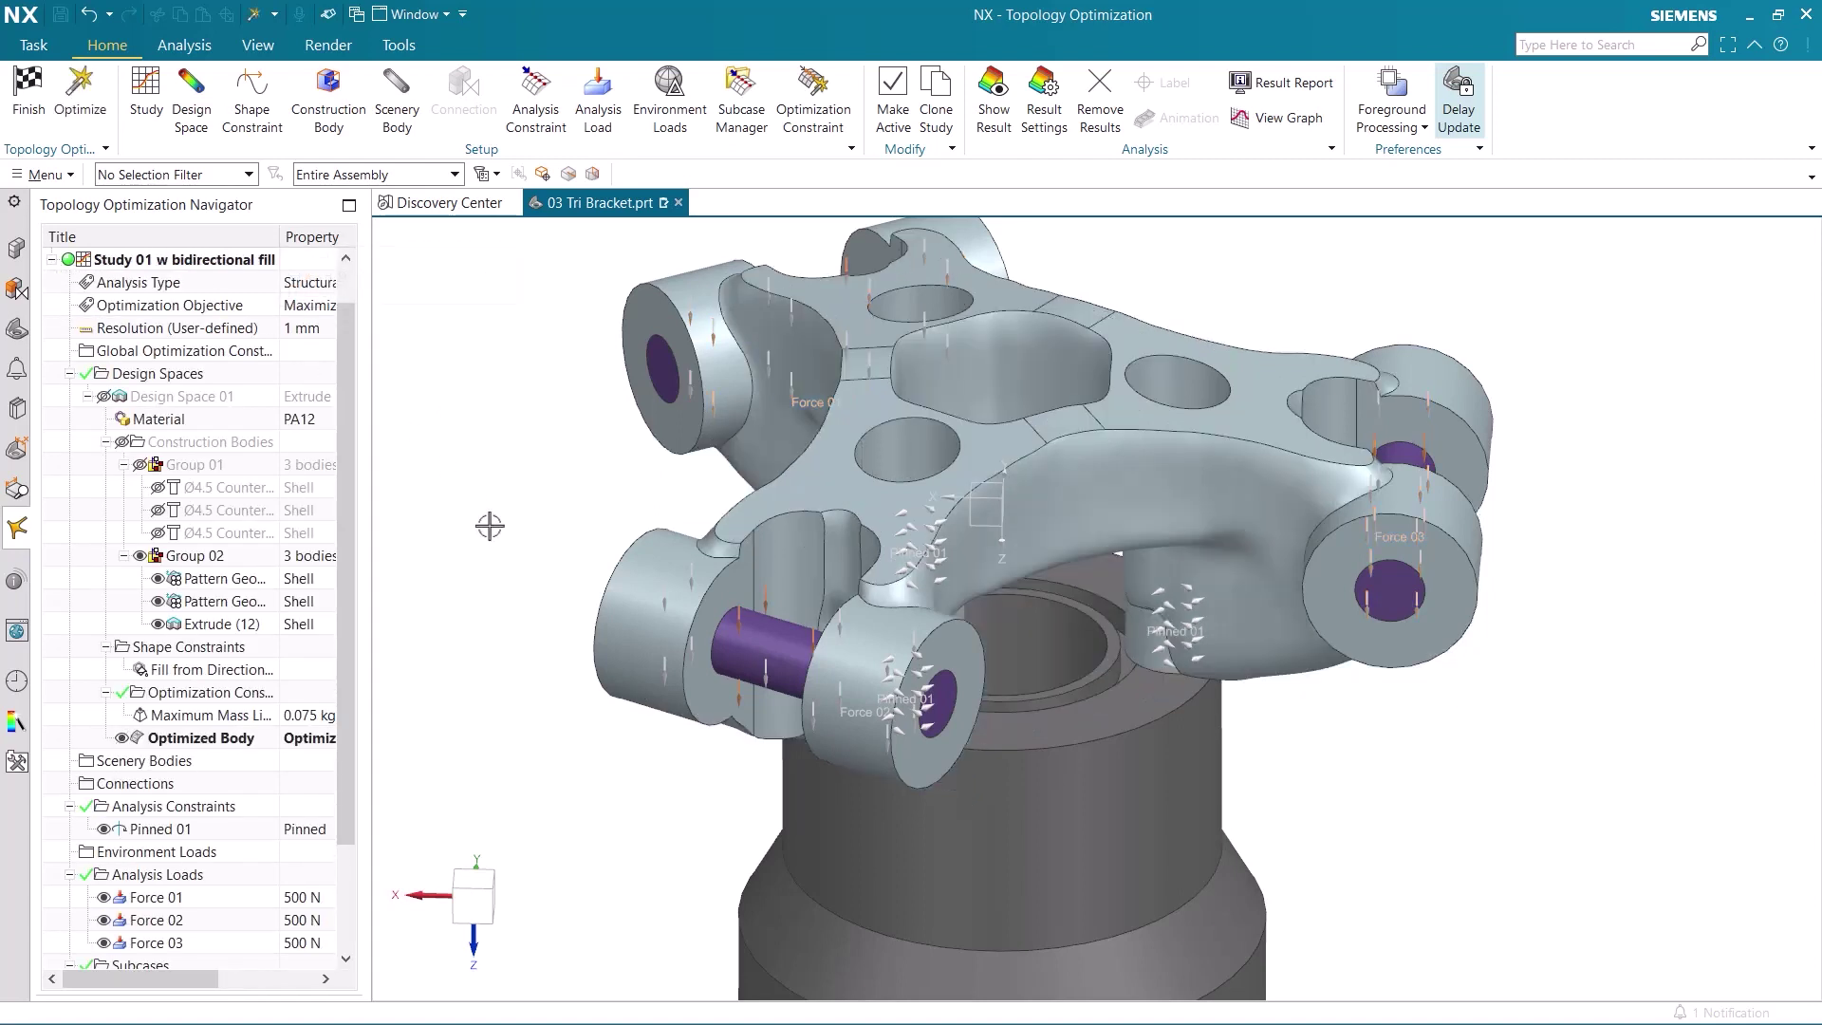
Change its Fill from Direction constraint to Bidirectional from Plane
{"action": "double_click", "coordinate": [254, 669]}
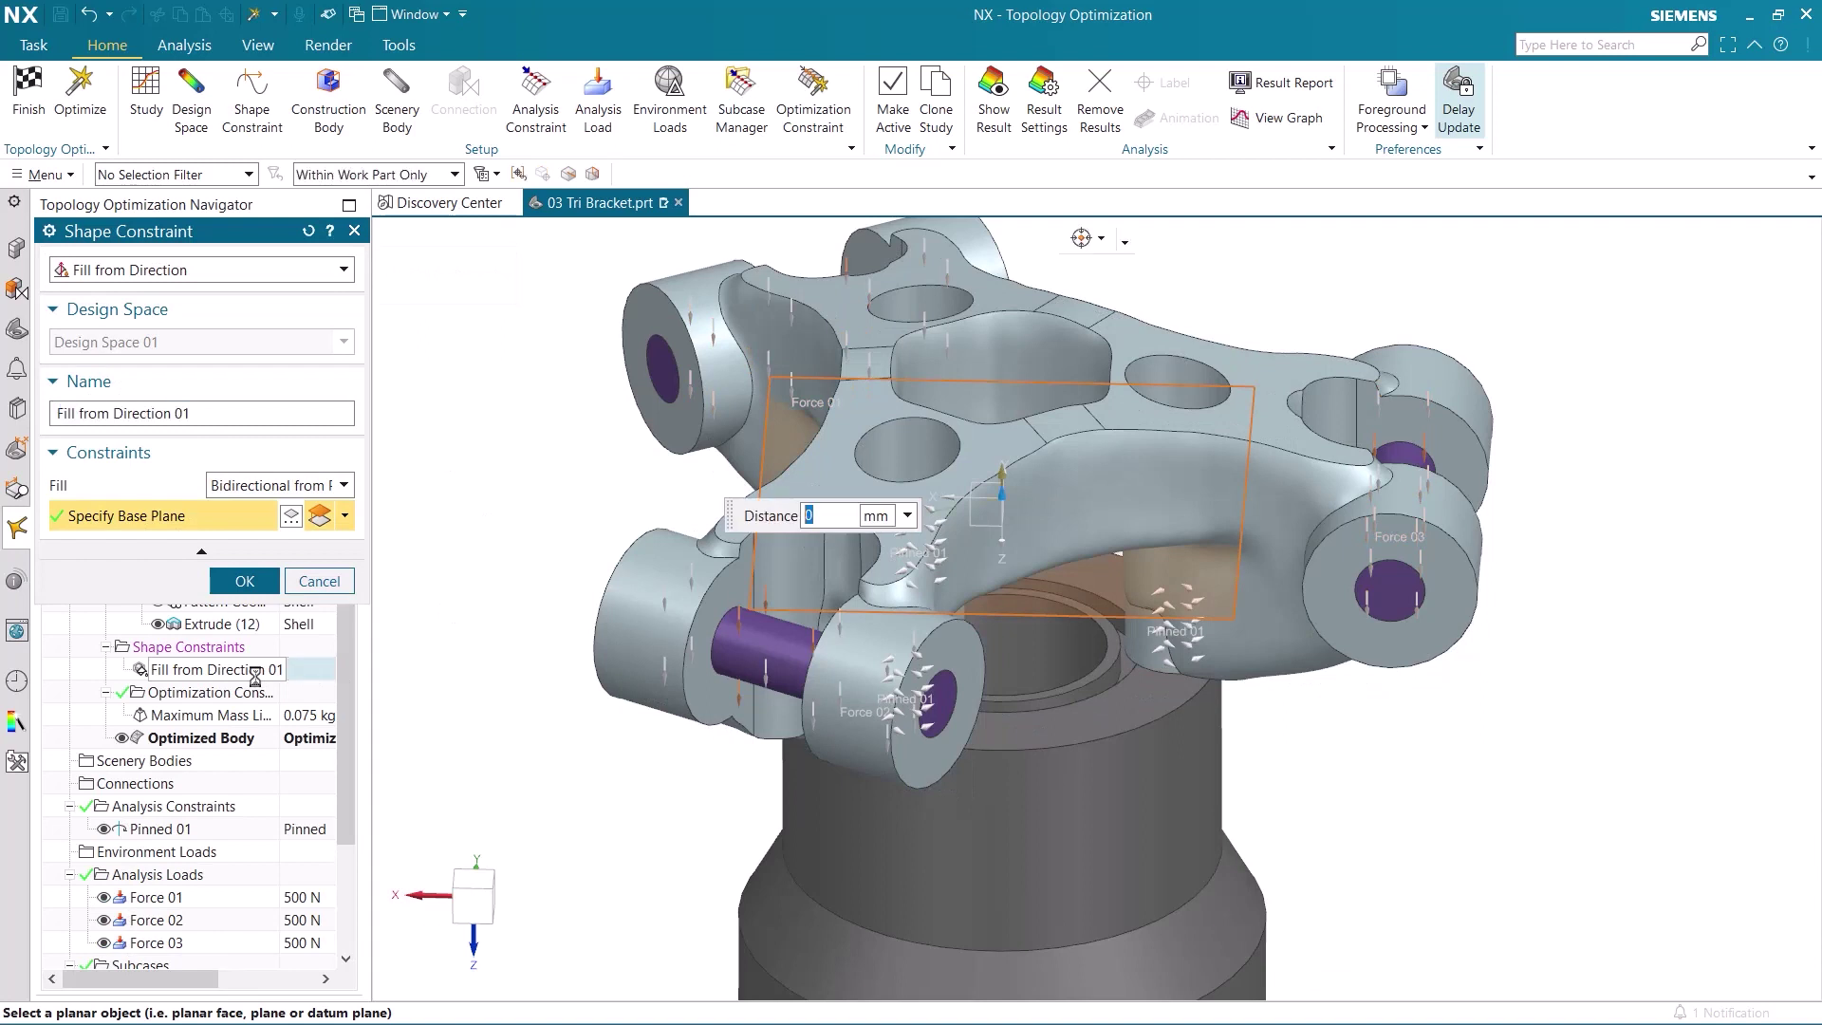
{"action": "left_click", "coordinate": [250, 490]}
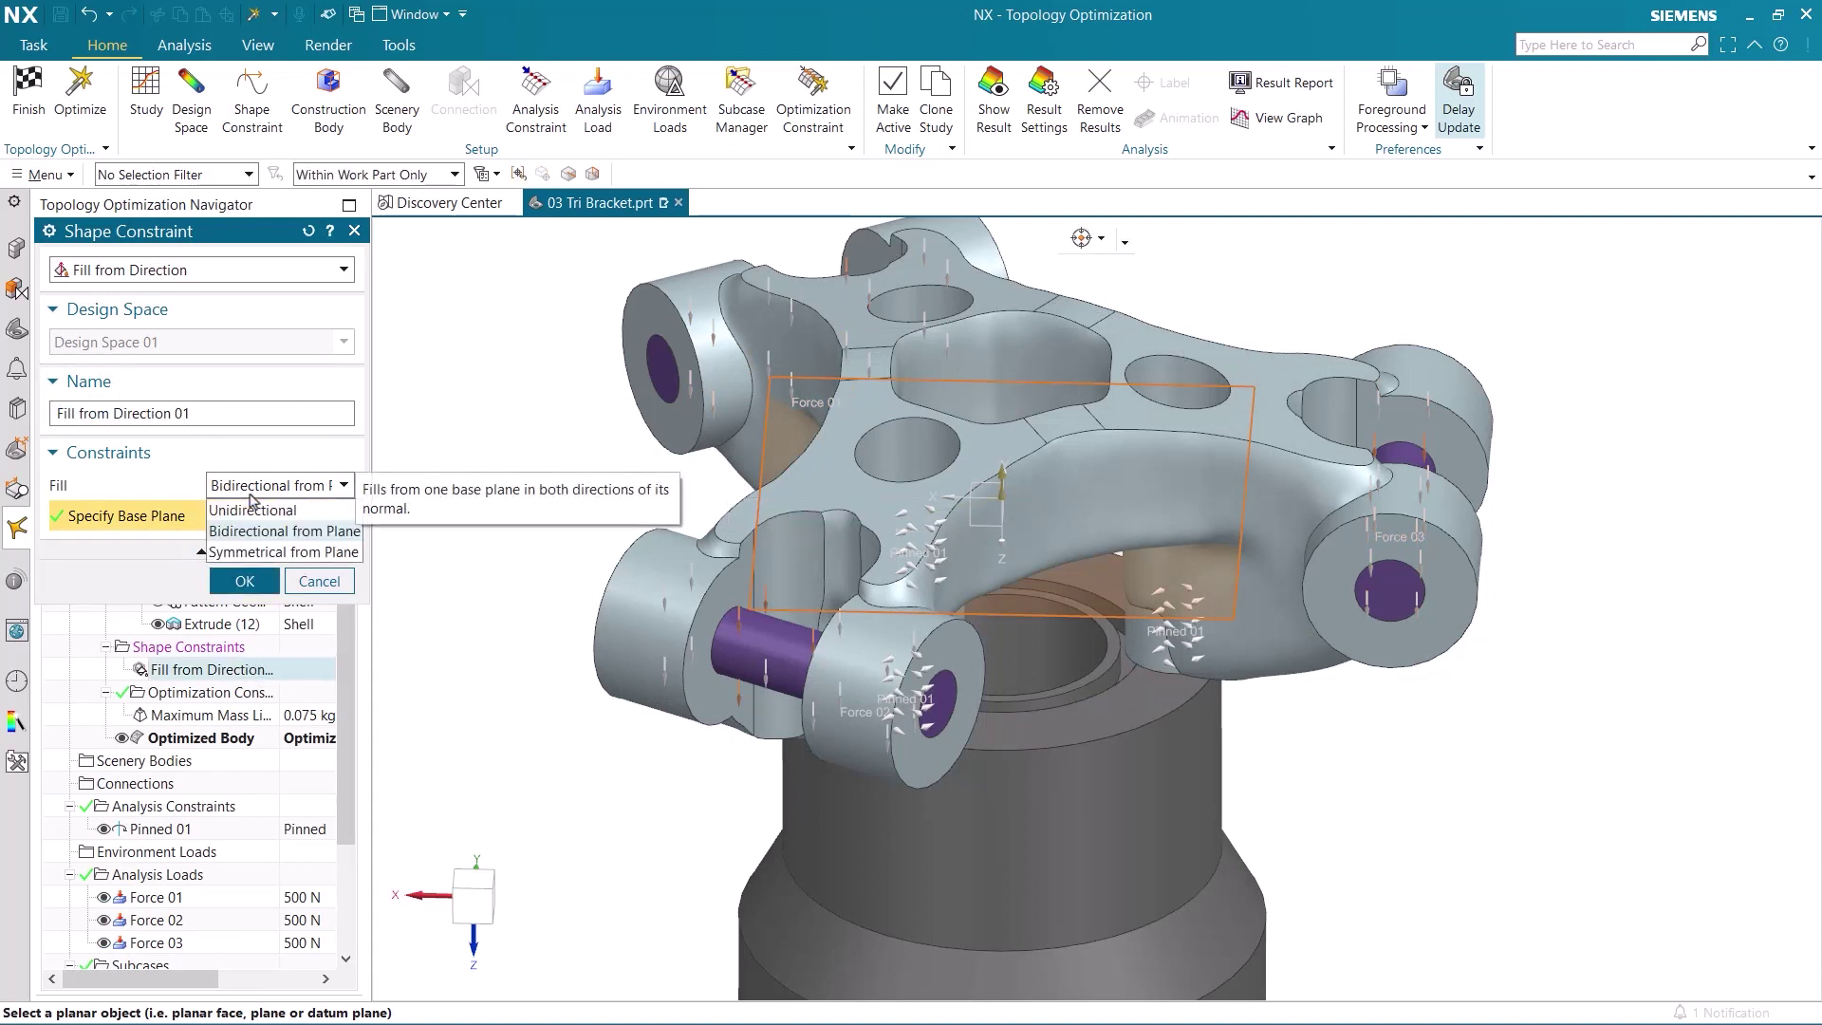
{"action": "left_click", "coordinate": [297, 531]}
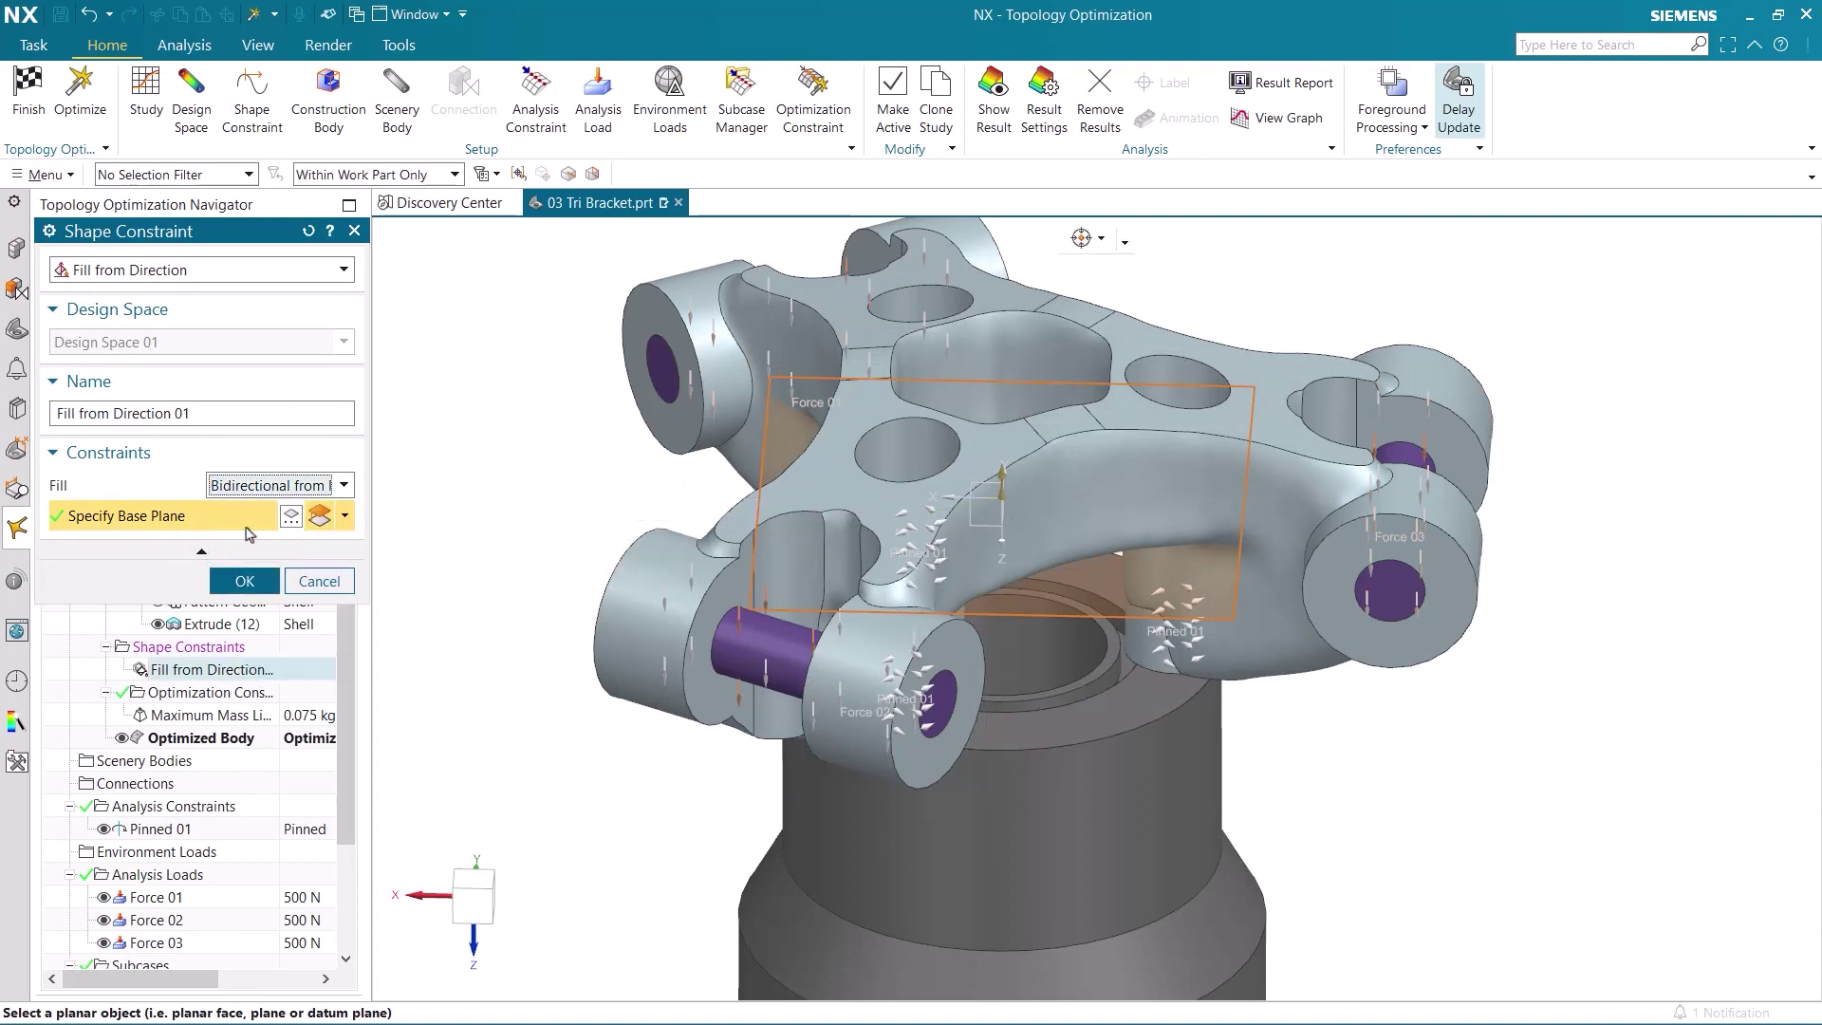
{"action": "middle_click_drag", "start_coordinate": [504, 480], "coordinate": [521, 418]}
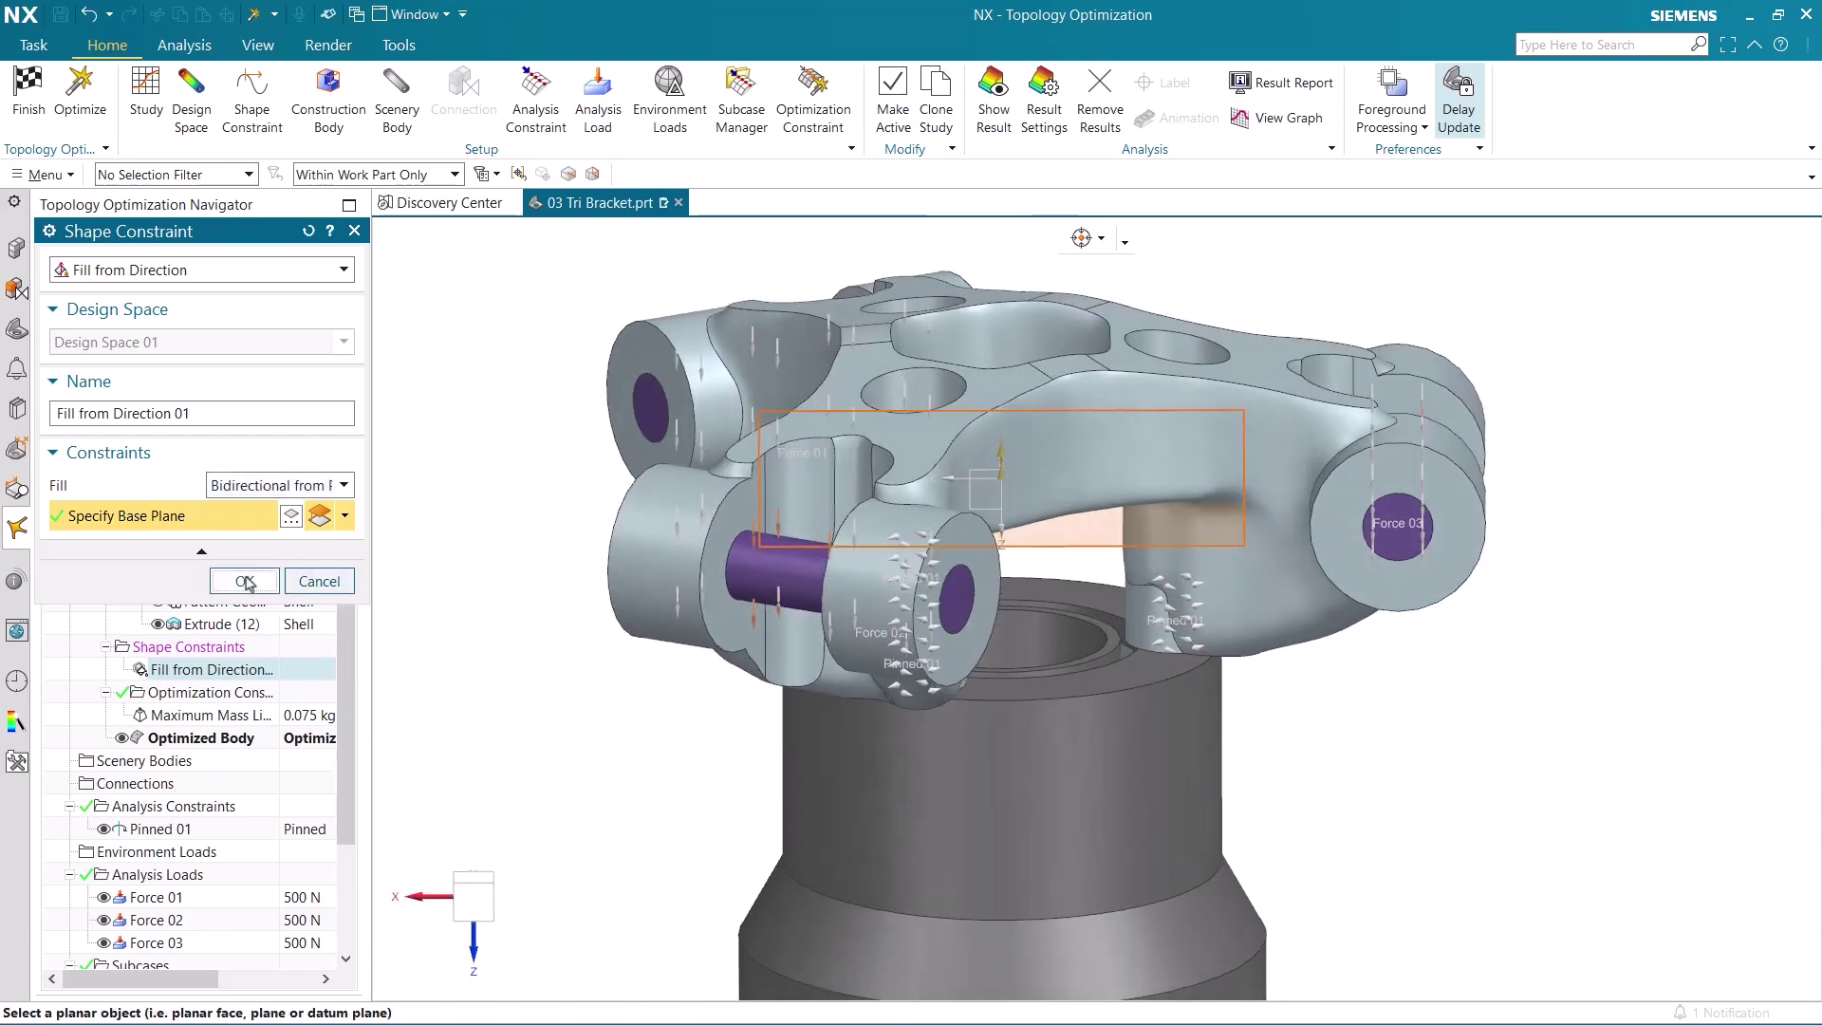
{"action": "left_click", "coordinate": [244, 580]}
{"action": "middle_click_drag", "start_coordinate": [553, 576], "coordinate": [694, 561]}
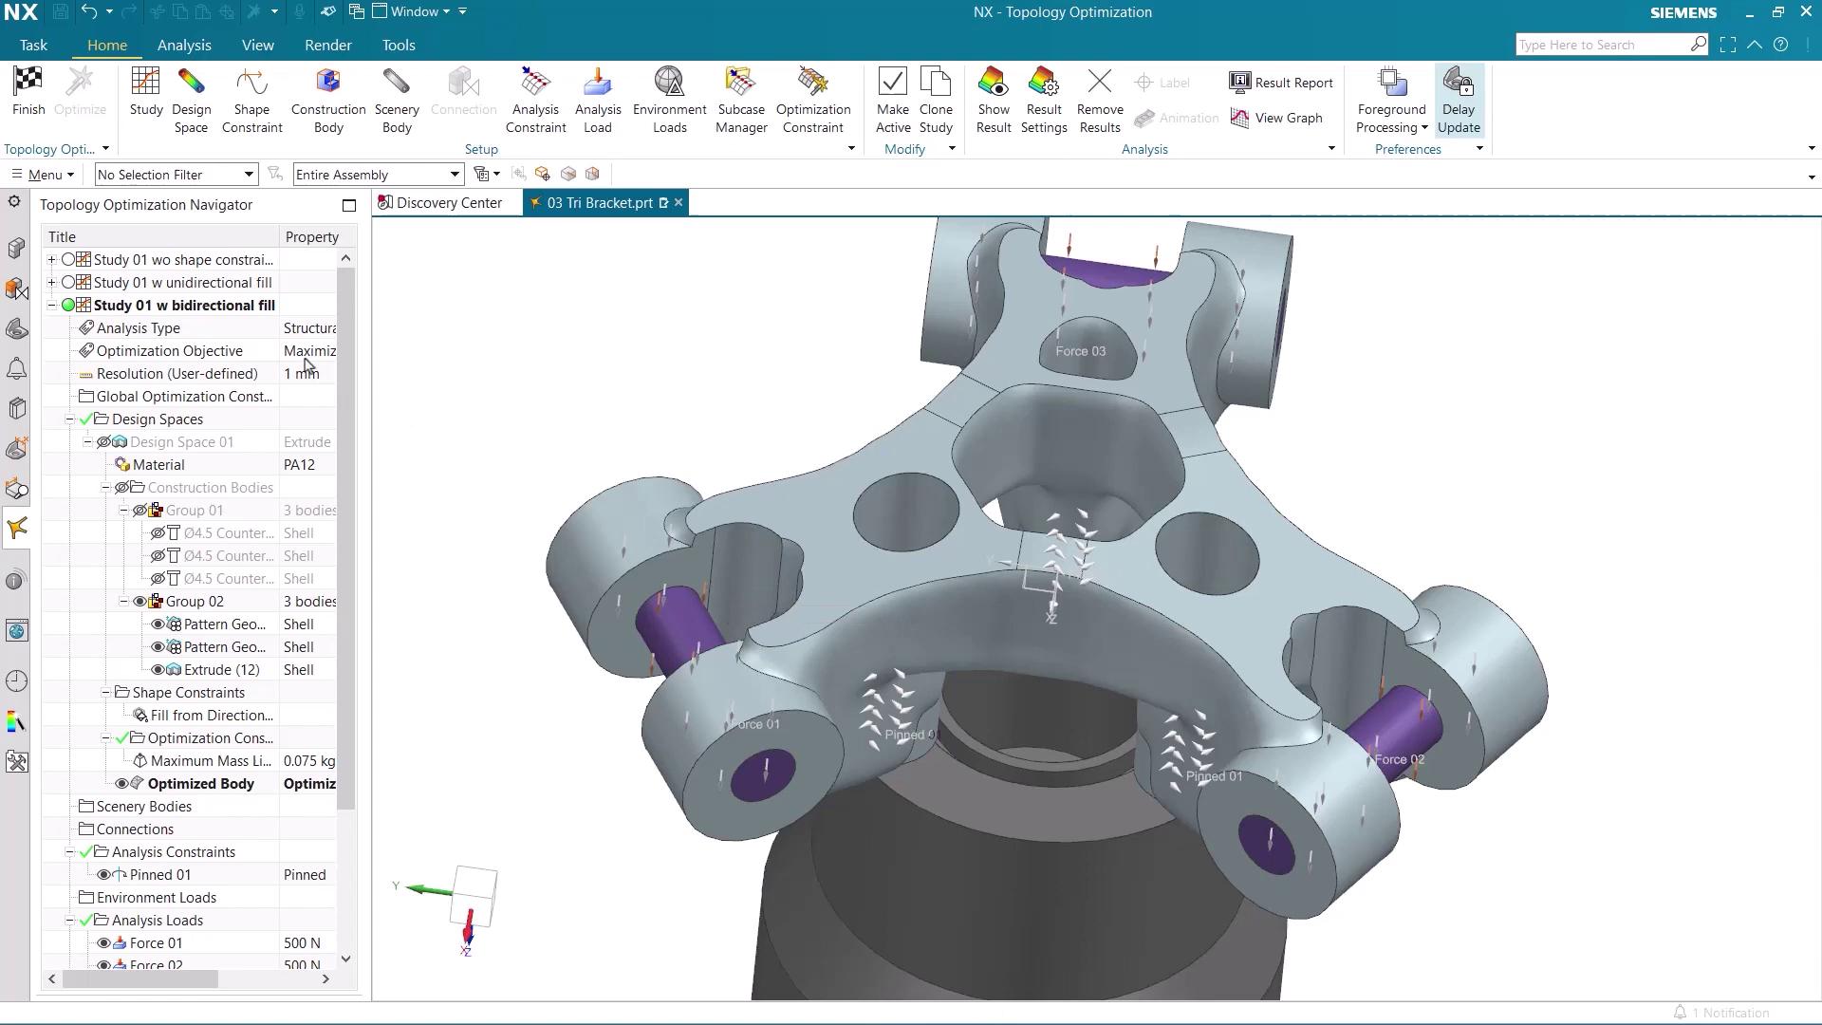
Clone Study 01 w bidirectional fill and give the clone a 5000 acceleration load along X
{"action": "right_click", "coordinate": [204, 313]}
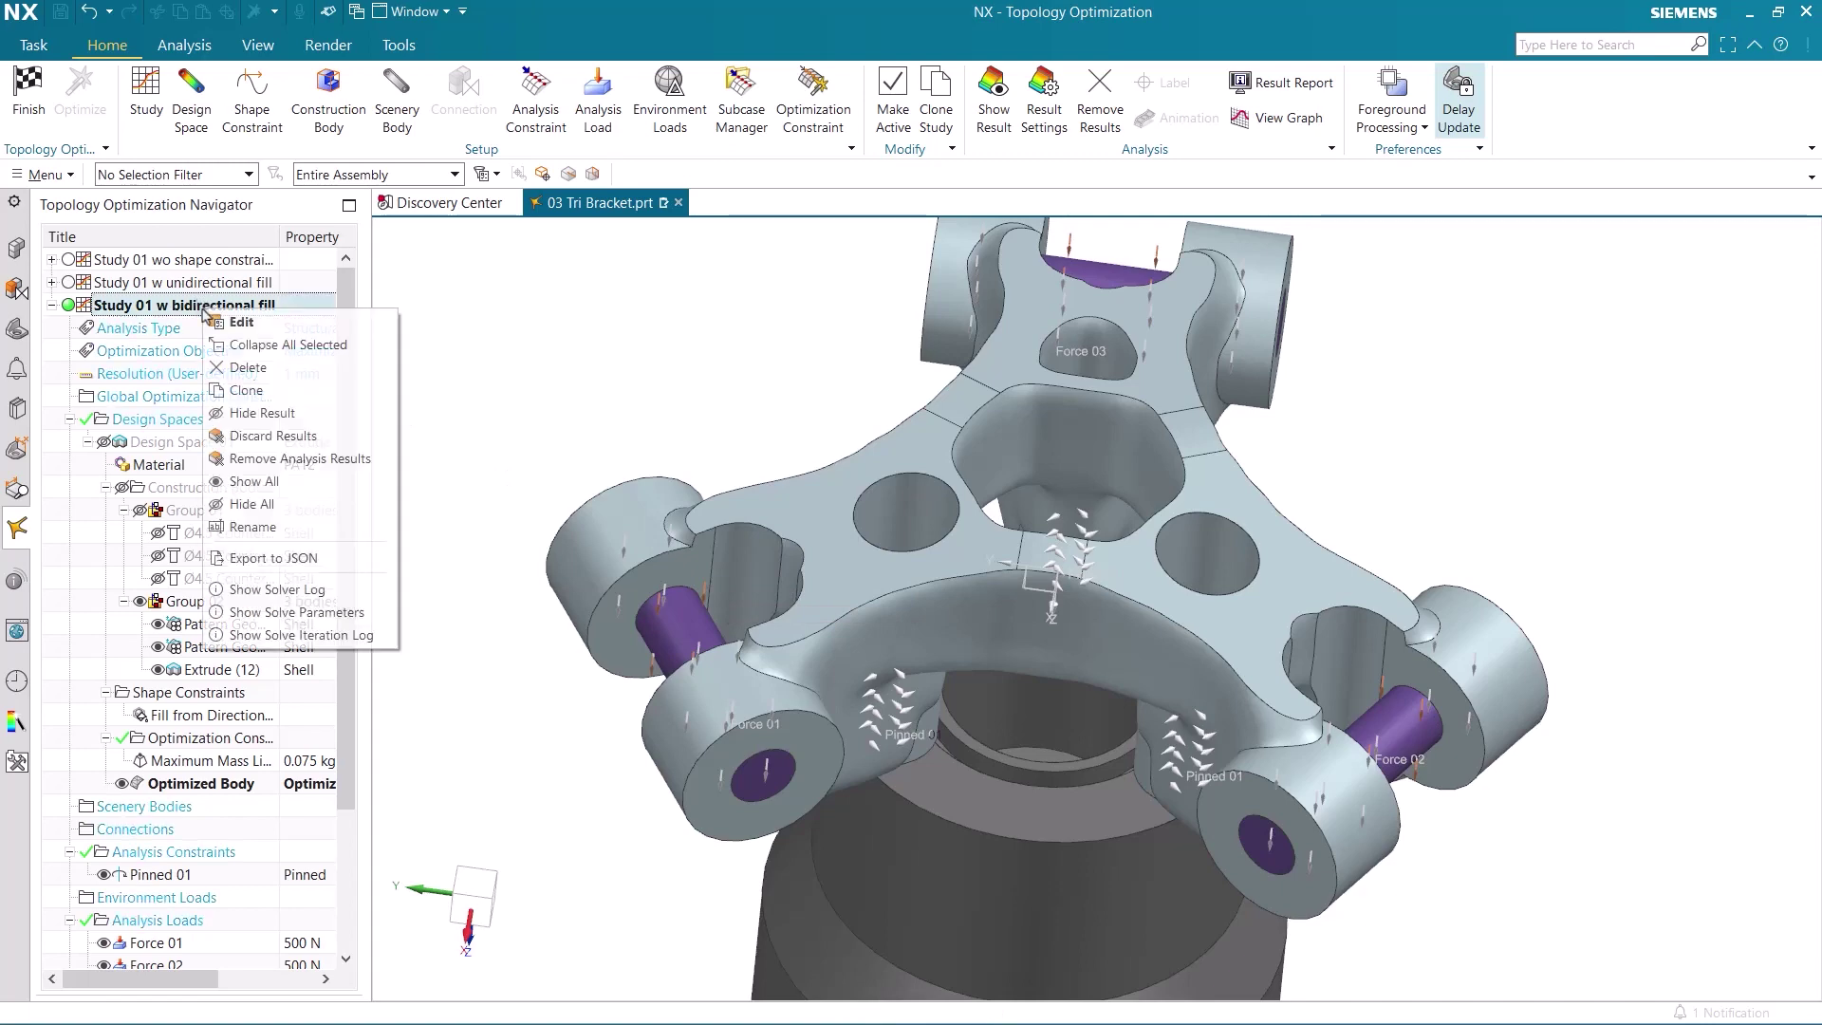
{"action": "left_click", "coordinate": [245, 390]}
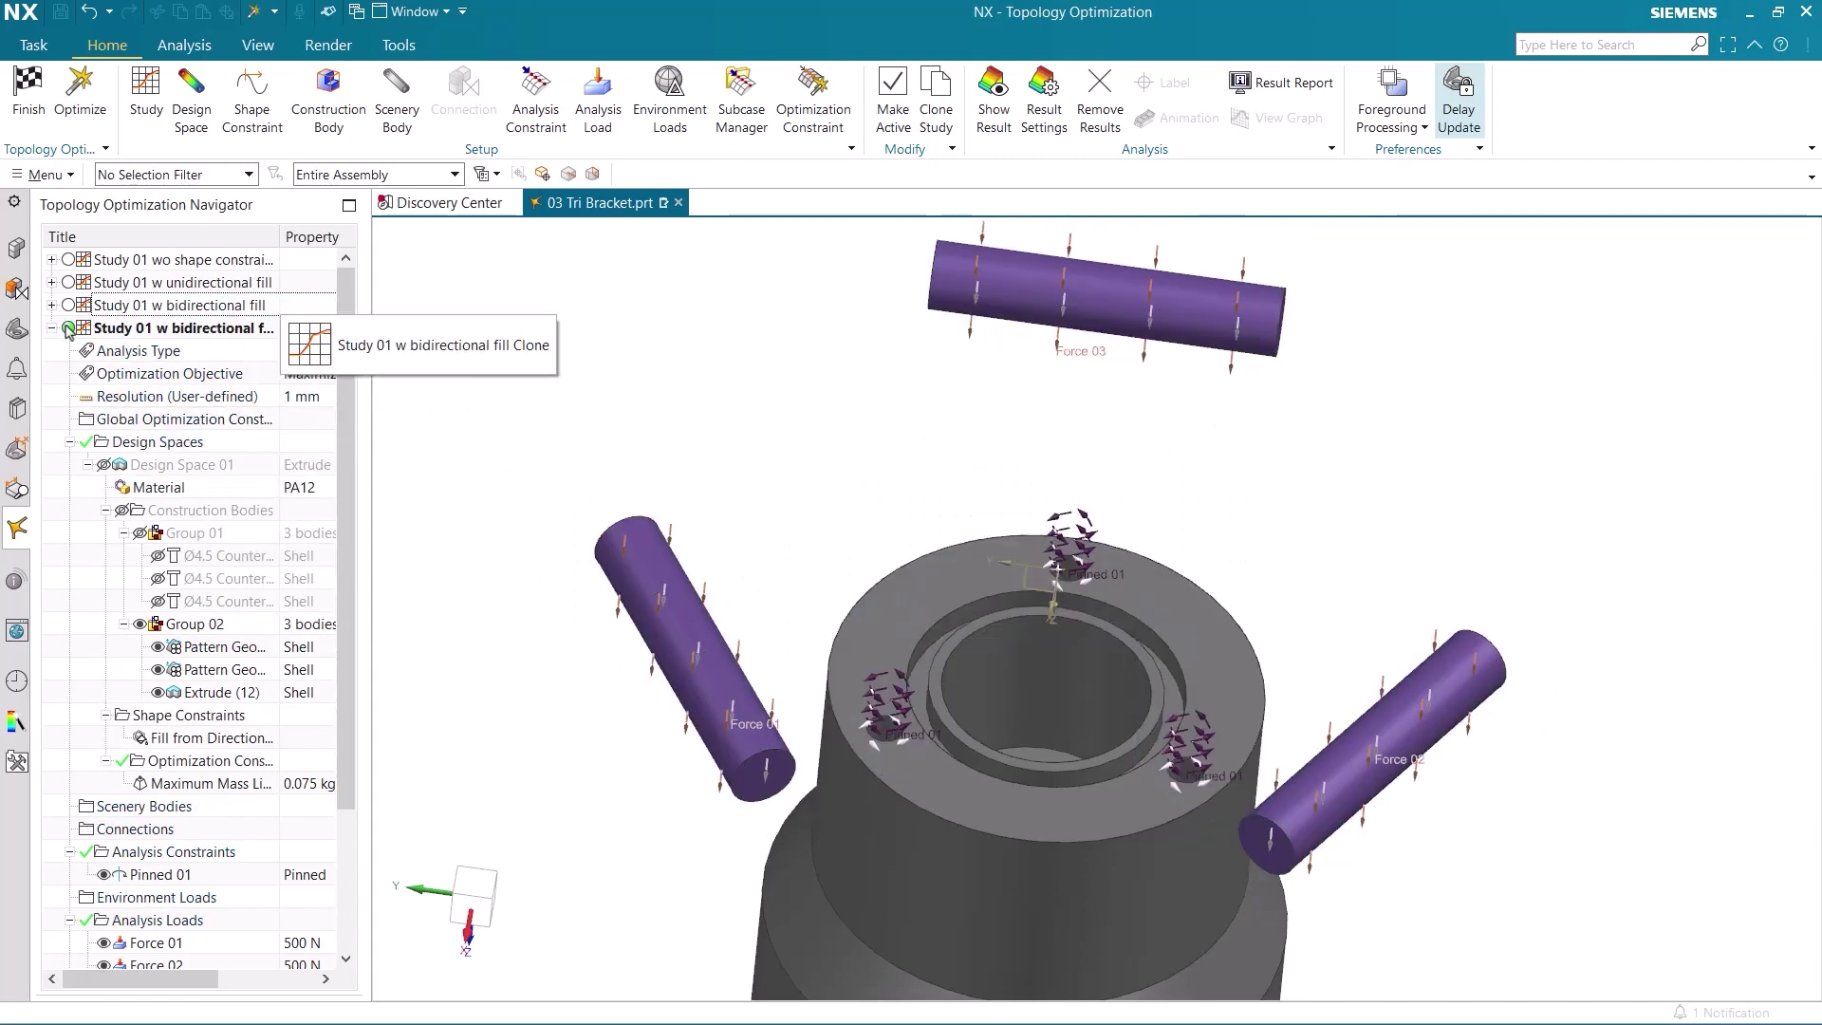
{"action": "left_click", "coordinate": [598, 122]}
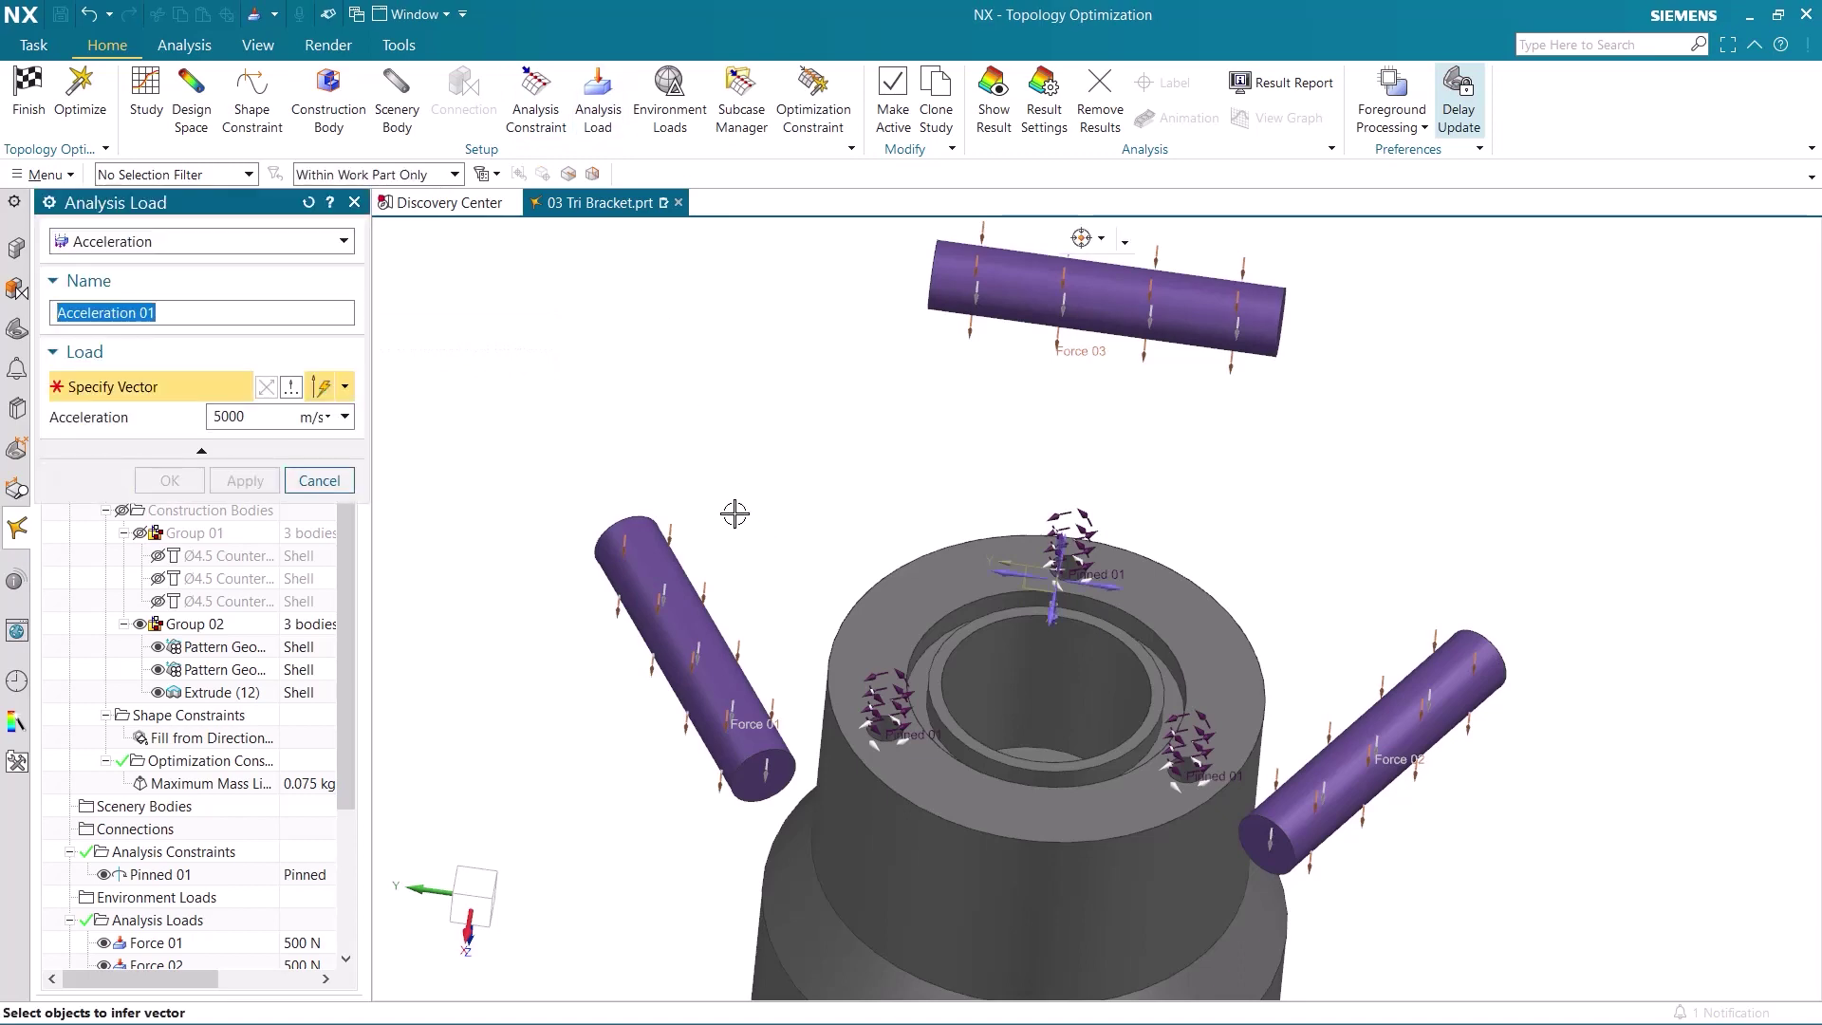
{"action": "middle_click_drag", "start_coordinate": [731, 509], "coordinate": [692, 493]}
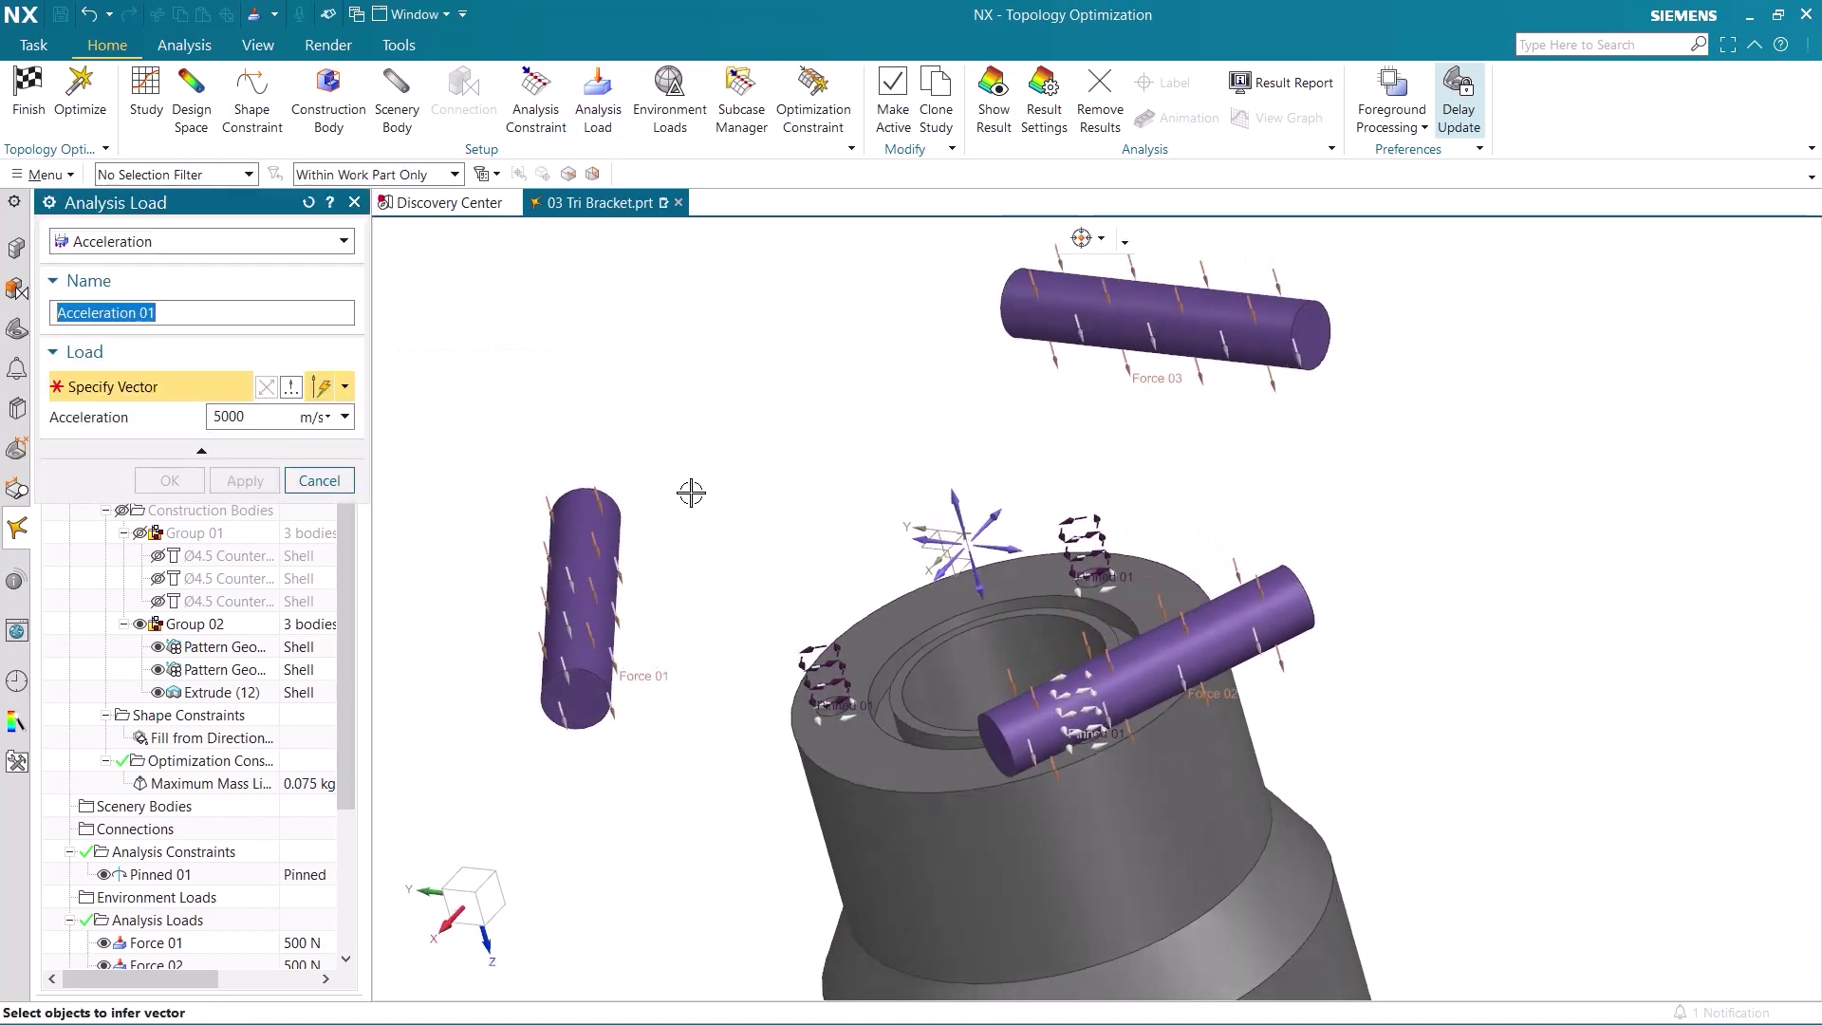
{"action": "left_click", "coordinate": [947, 573]}
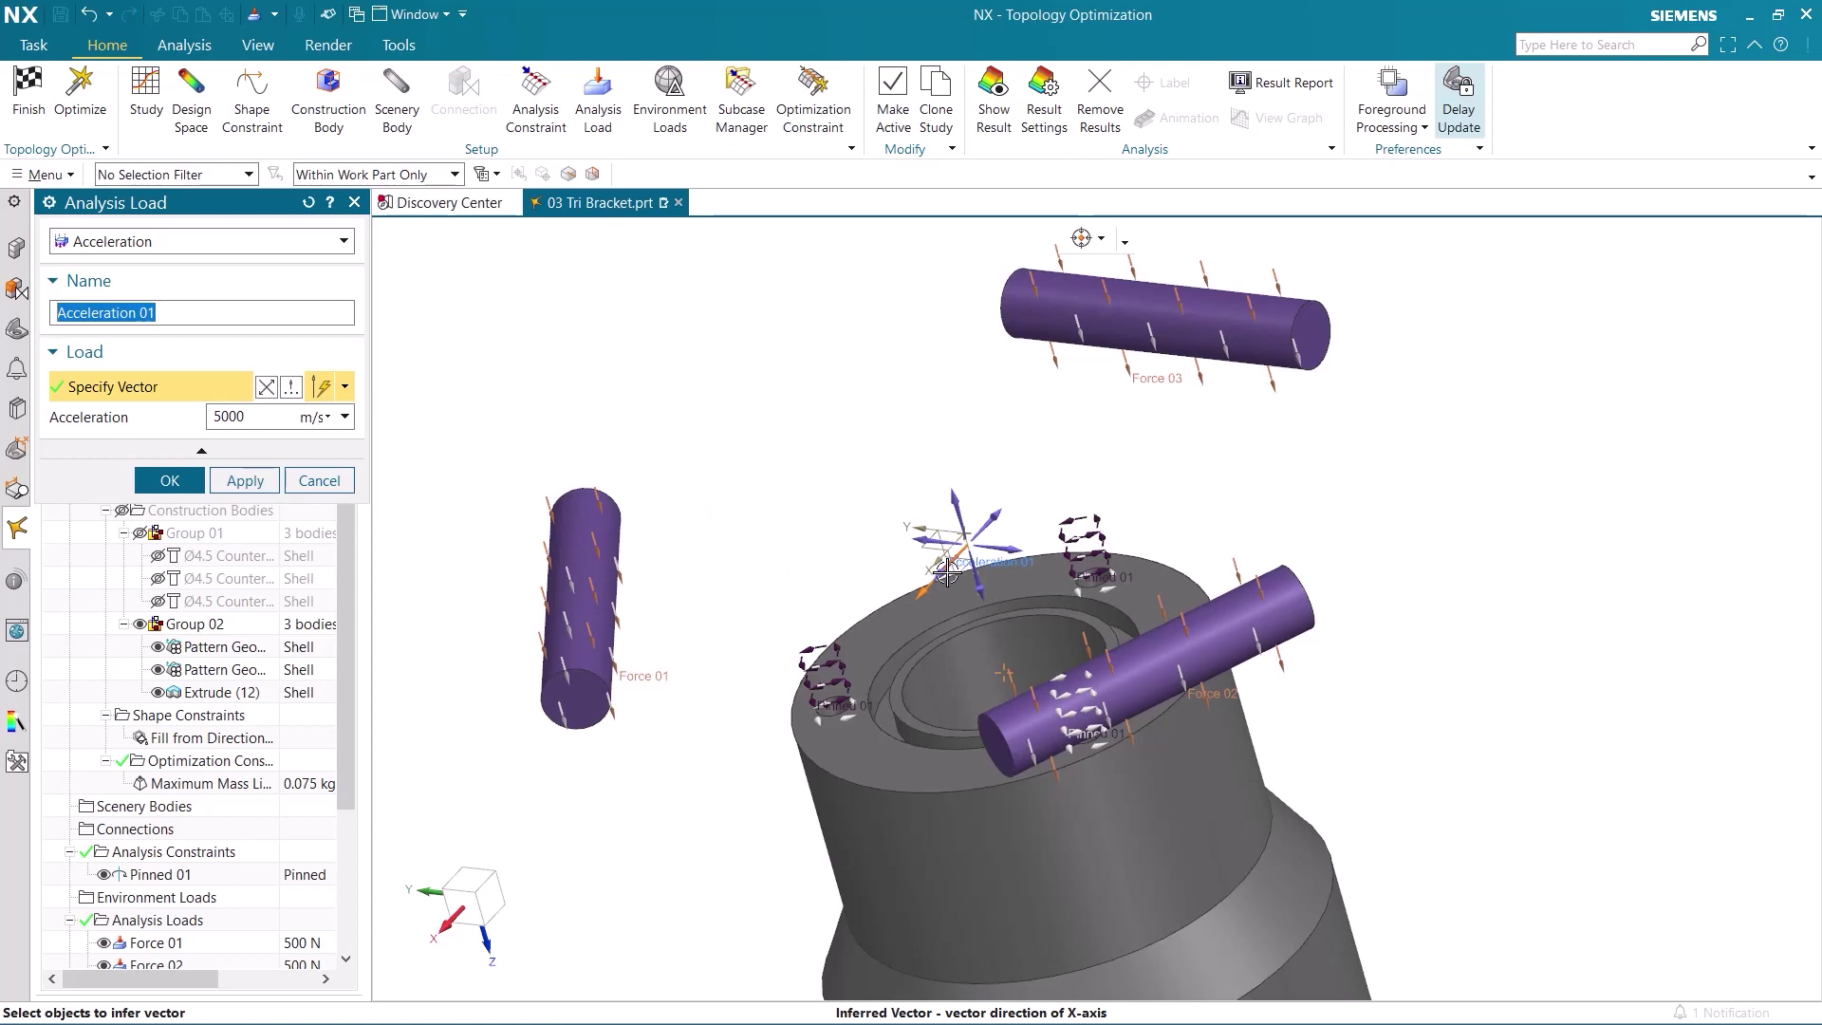
{"action": "left_click", "coordinate": [170, 480]}
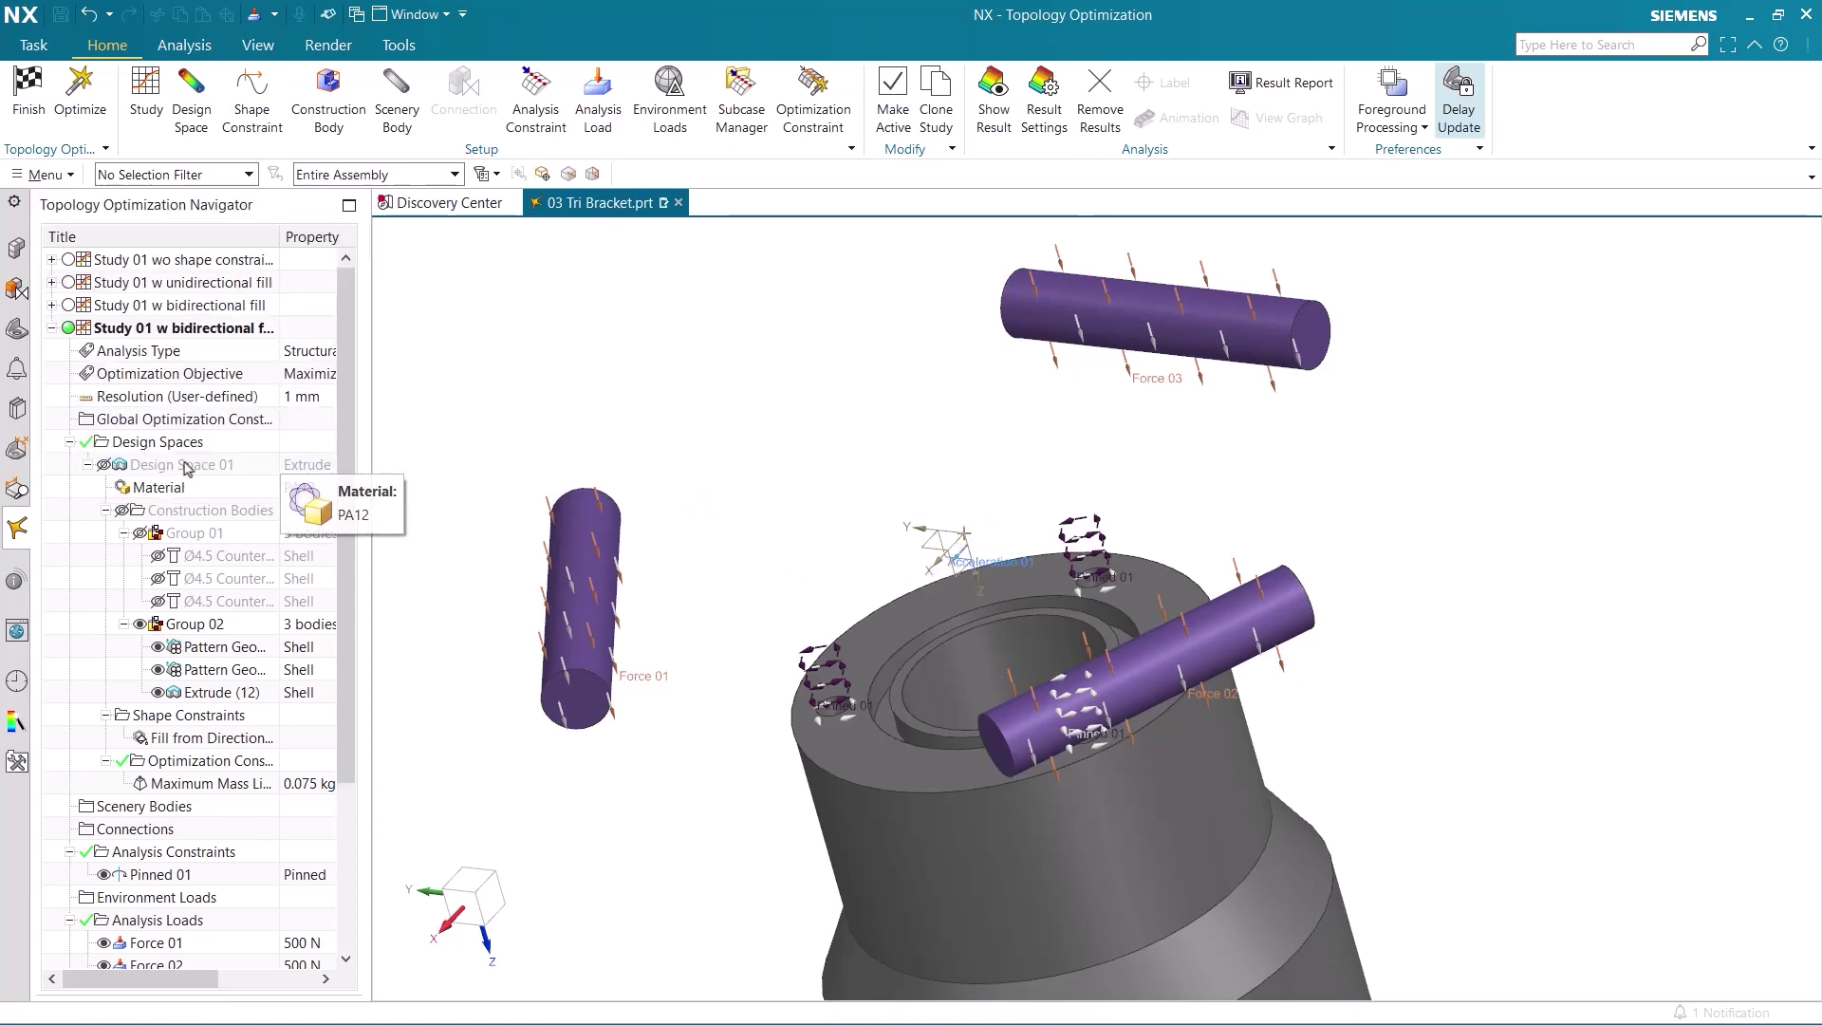
Optimize the acceleration-loaded clone study and inspect the resulting bracket
{"action": "left_click", "coordinate": [80, 90]}
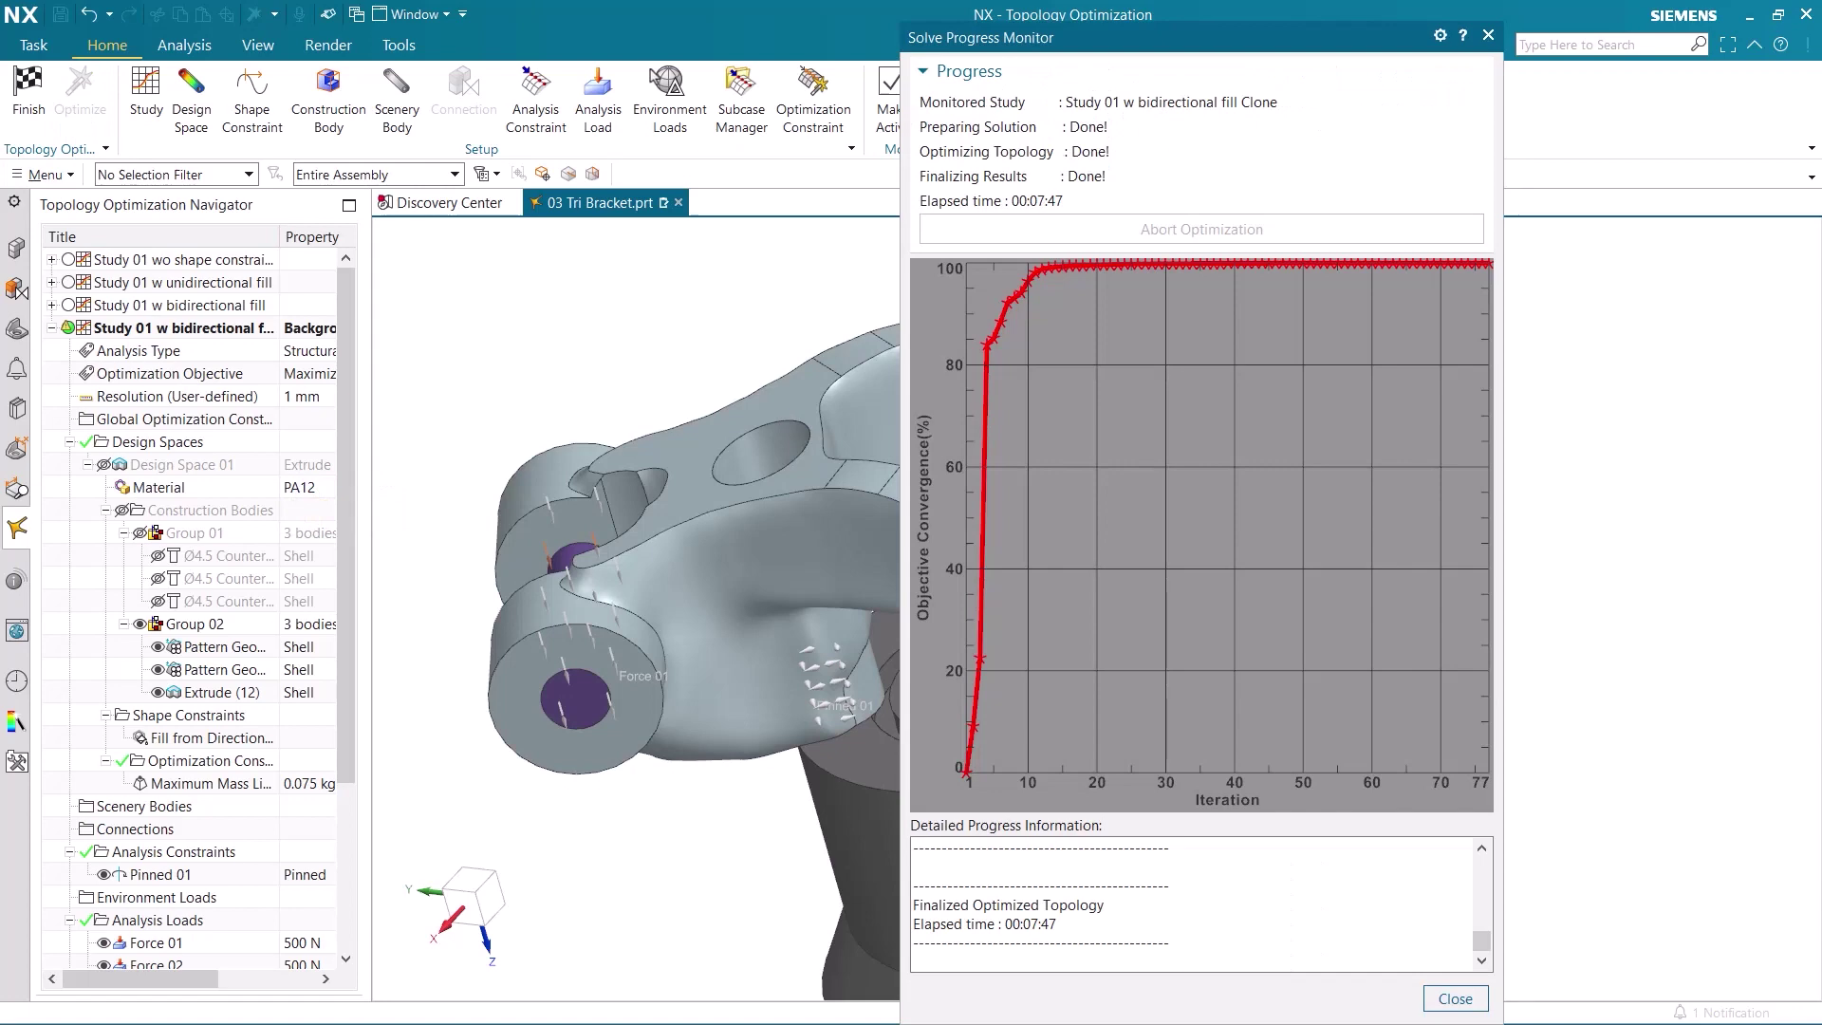
{"action": "left_click", "coordinate": [1487, 36]}
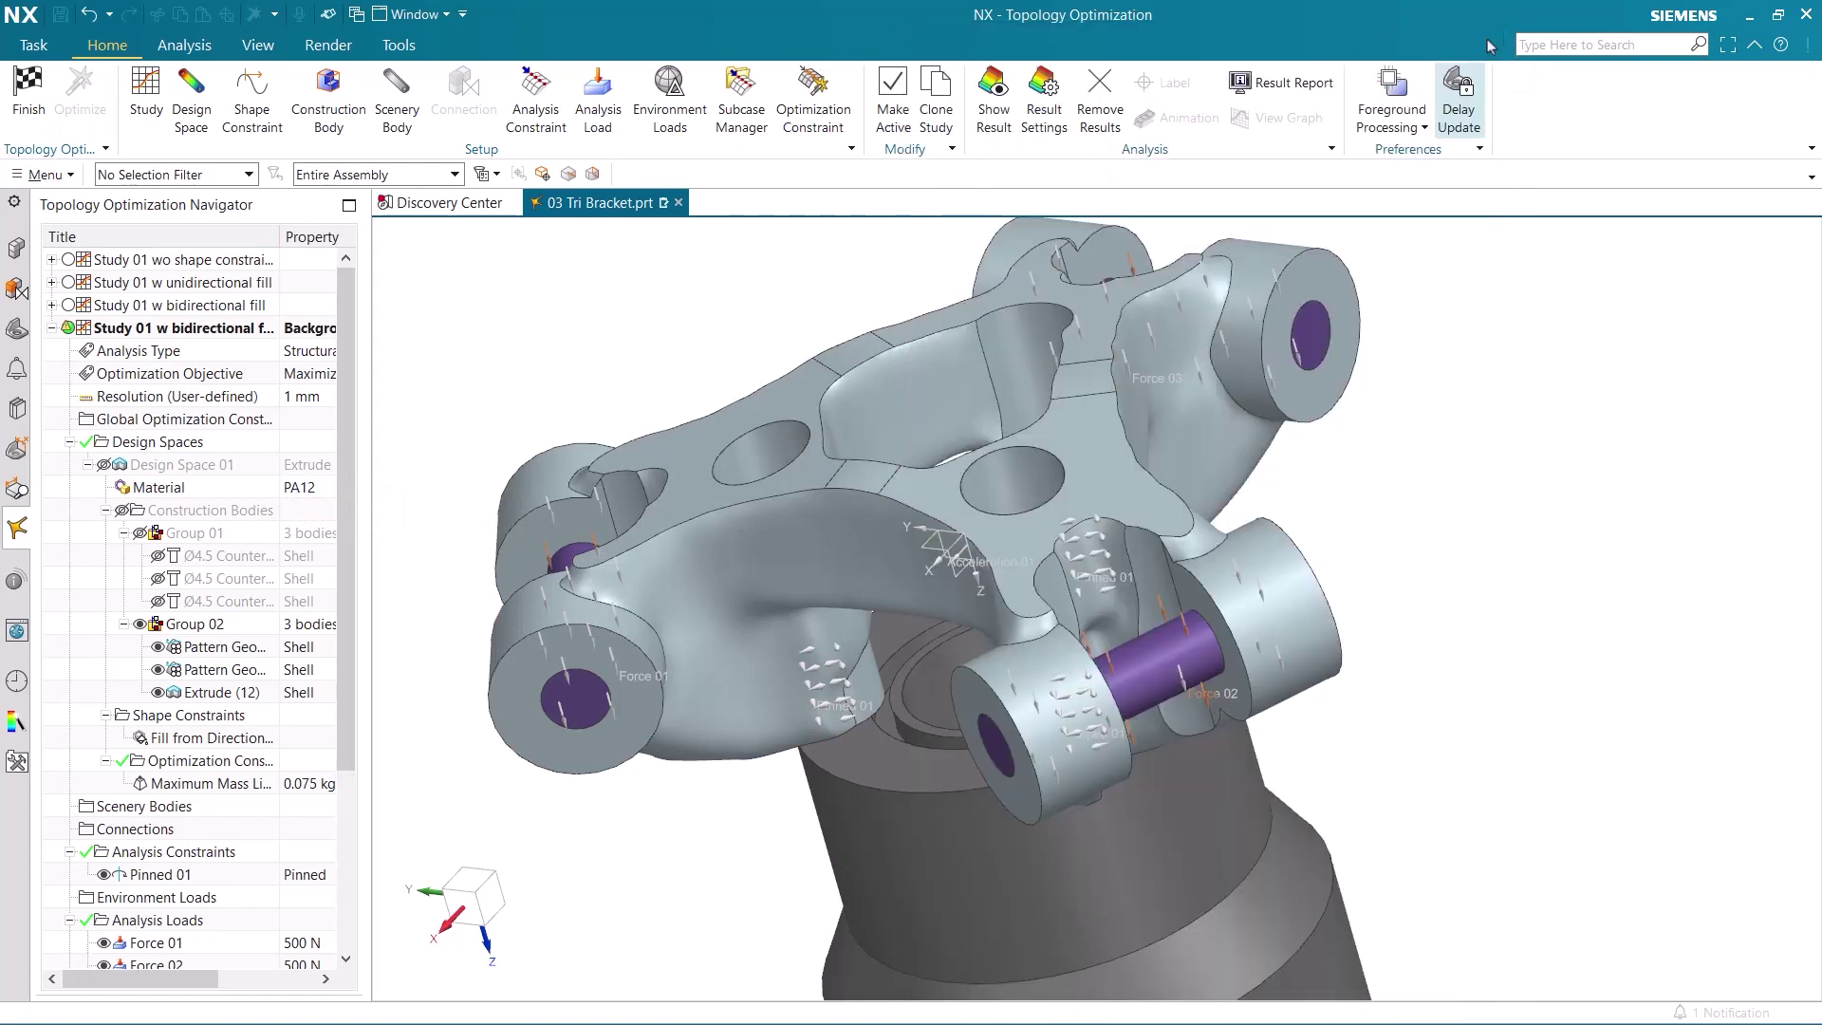
{"action": "middle_click_drag", "start_coordinate": [866, 494], "coordinate": [900, 573]}
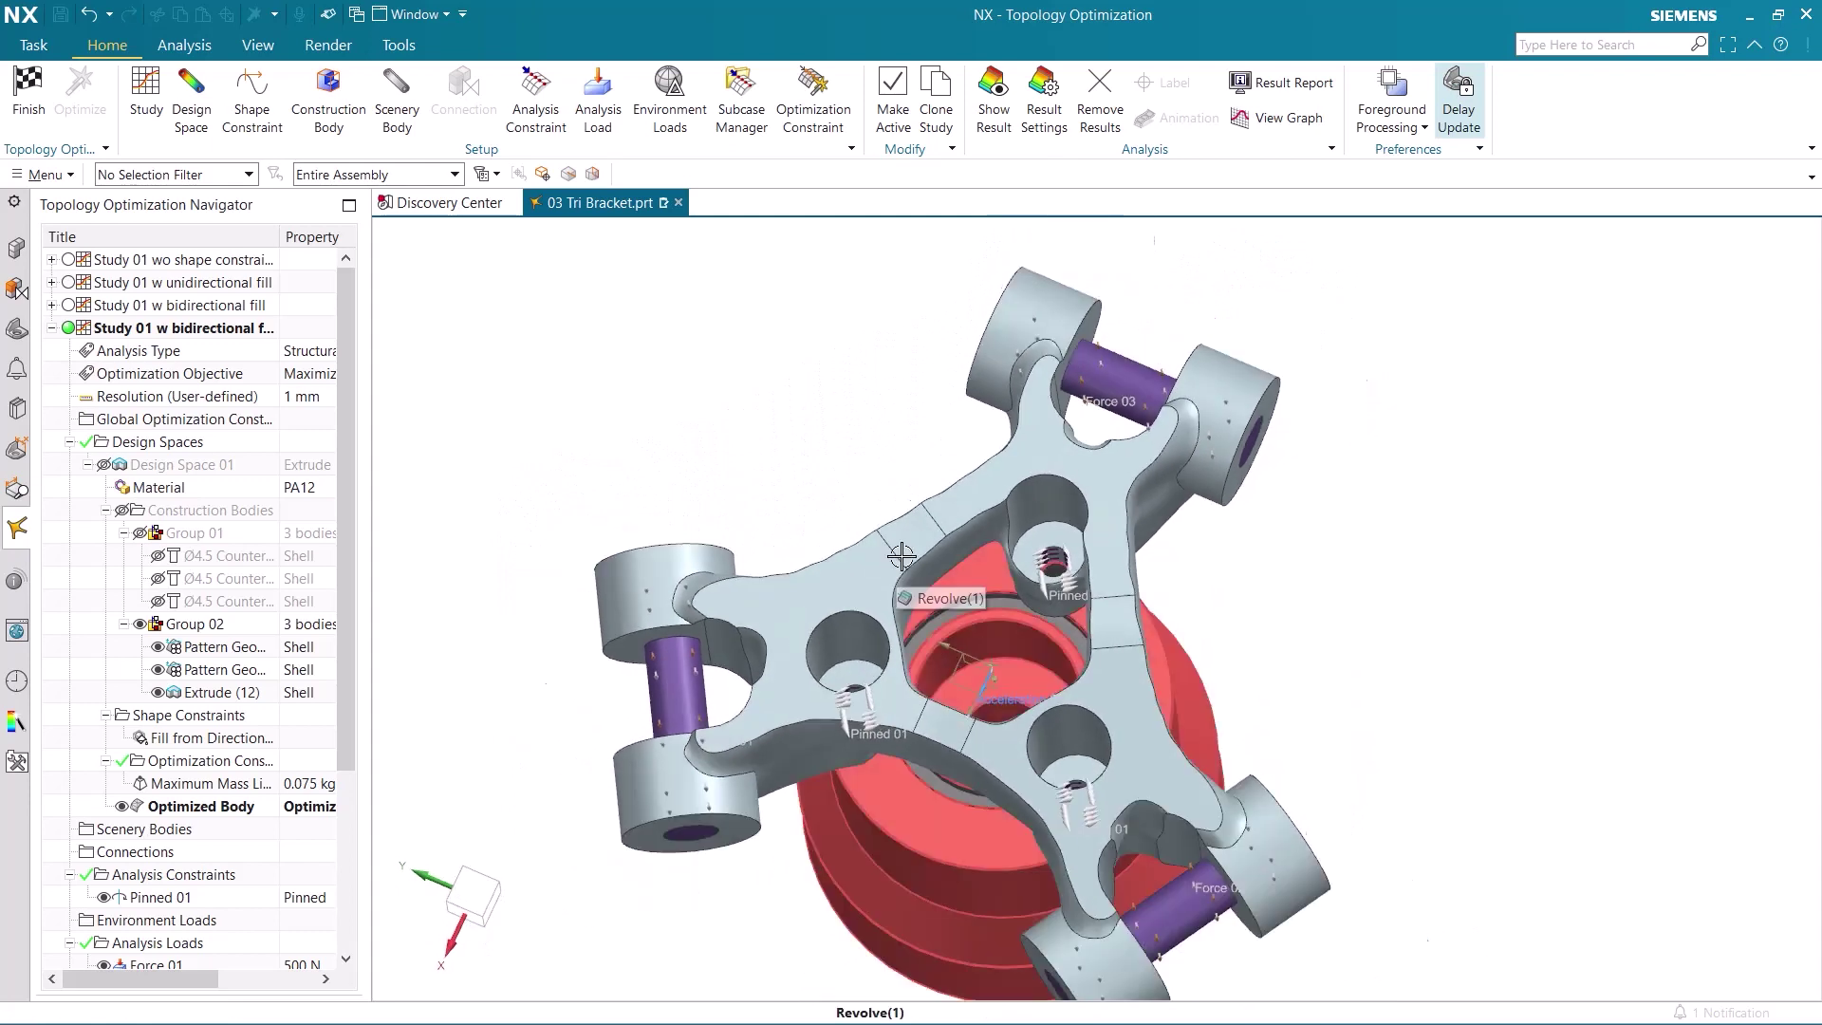
Switch between the original bidirectional study and its clone to compare bracket shapes
{"action": "double_click", "coordinate": [82, 310]}
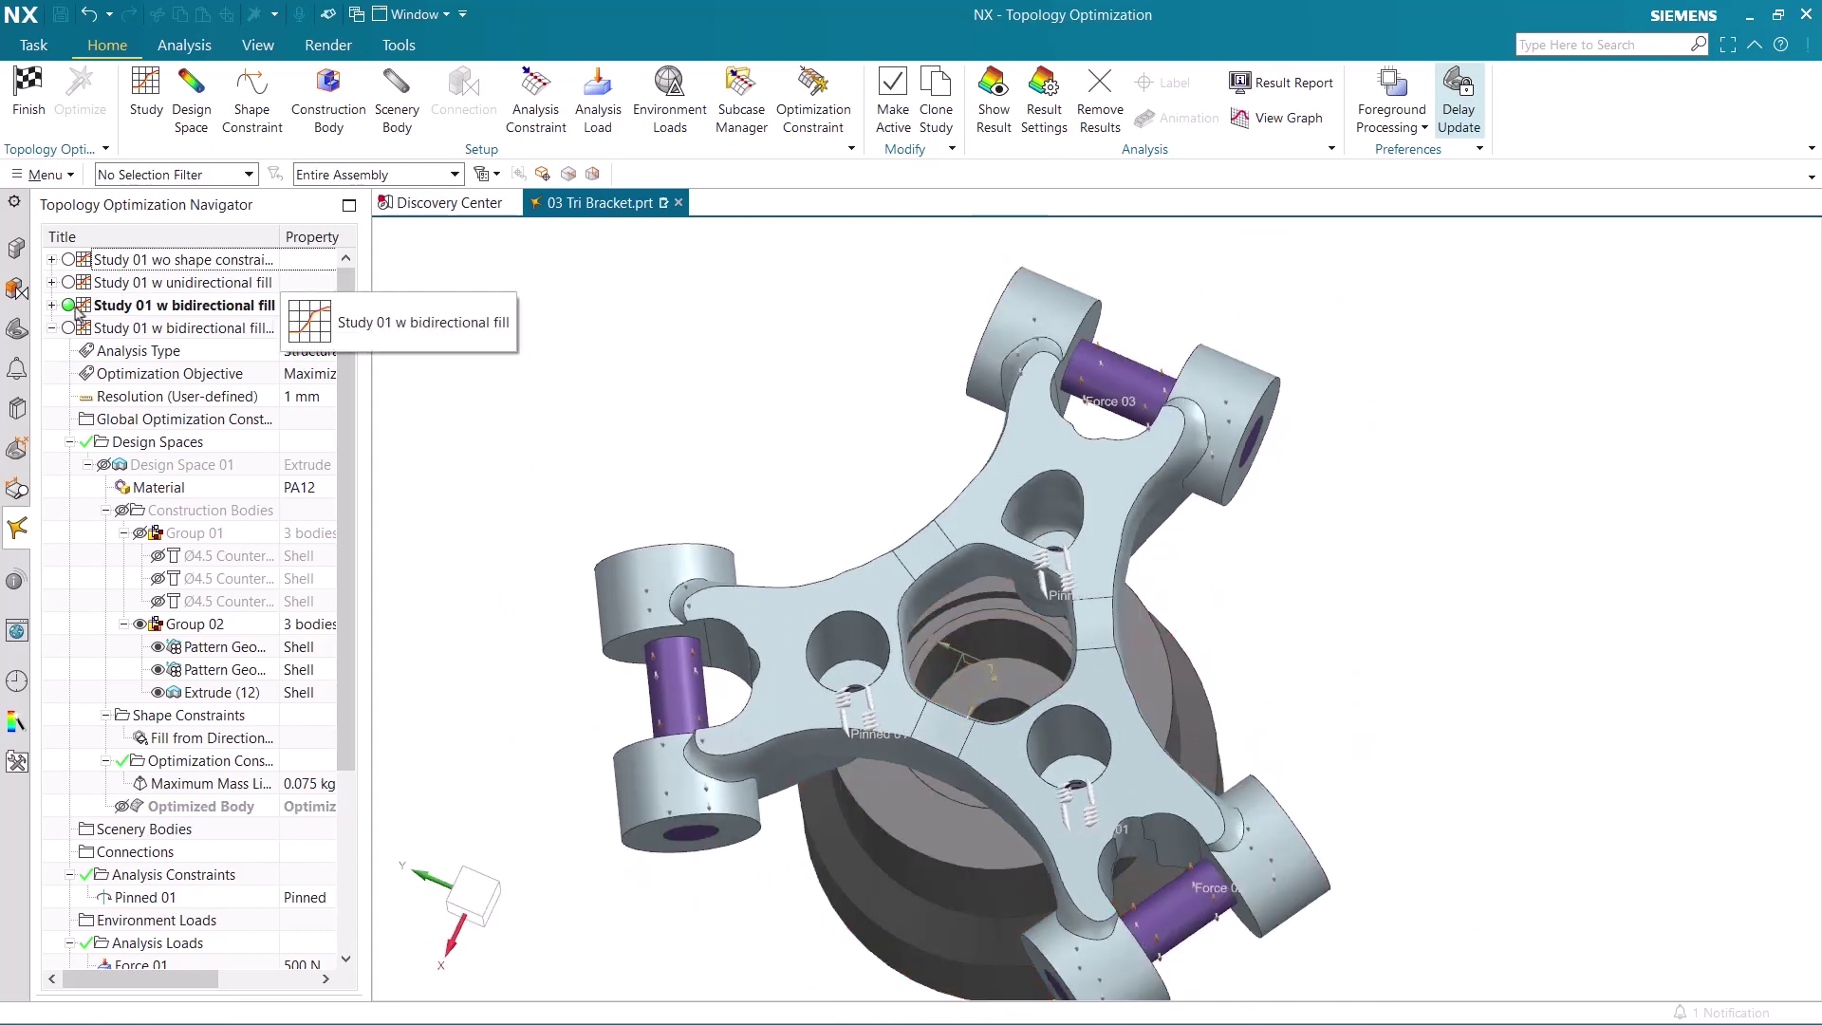
{"action": "double_click", "coordinate": [74, 331]}
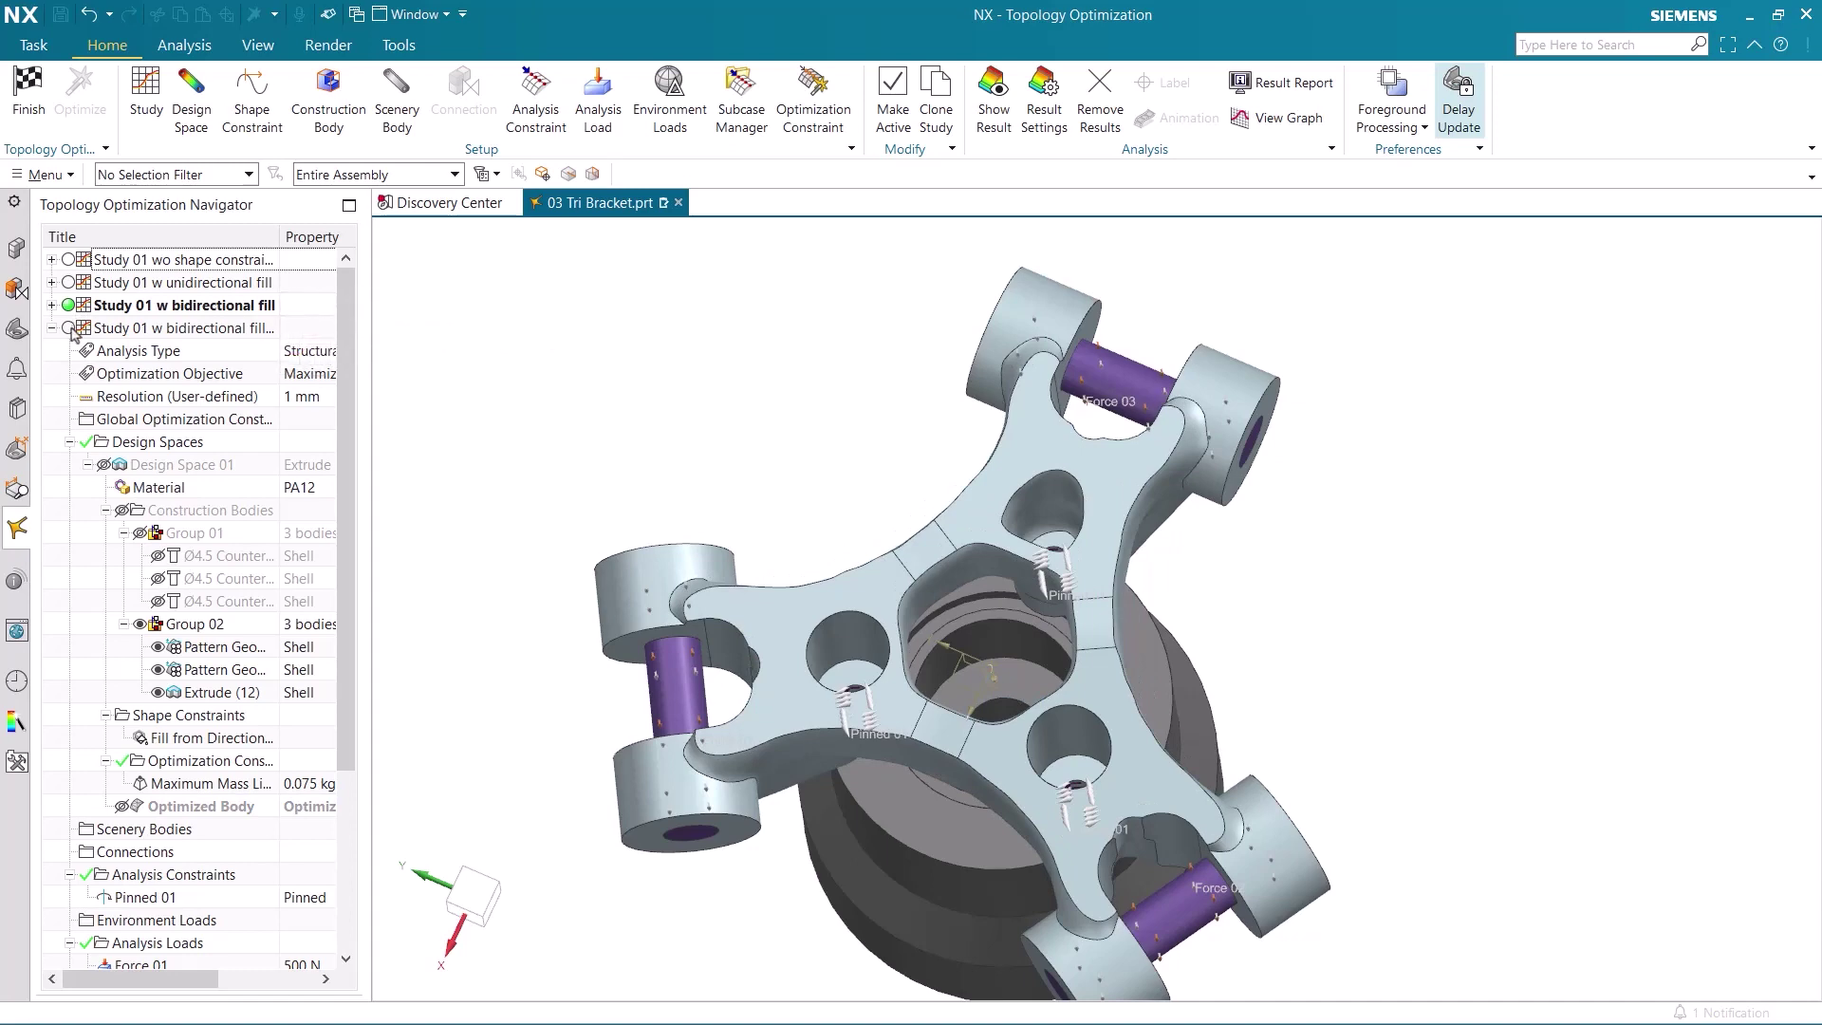
{"action": "double_click", "coordinate": [74, 308]}
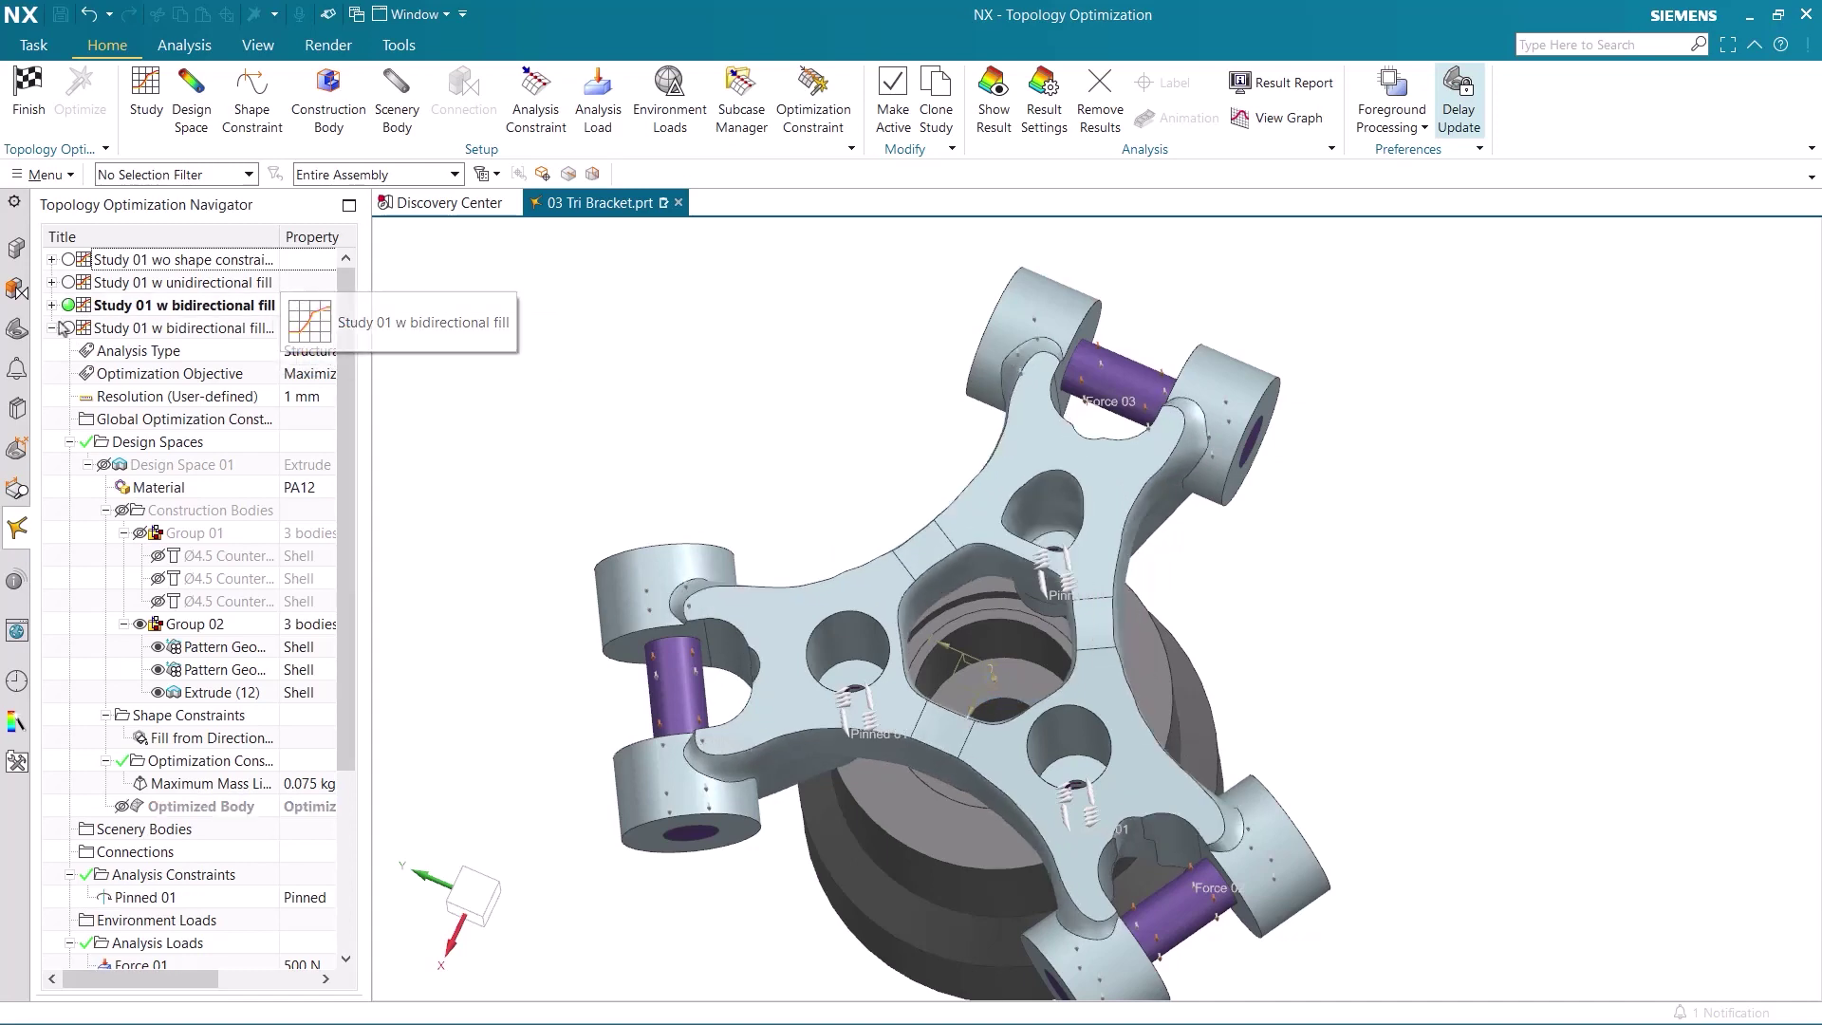
{"action": "double_click", "coordinate": [74, 331]}
{"action": "middle_click_drag", "start_coordinate": [721, 531], "coordinate": [555, 575]}
Finish the Topology Optimization task and view the optimized Tri Bracket in Modeling
{"action": "left_click", "coordinate": [28, 95]}
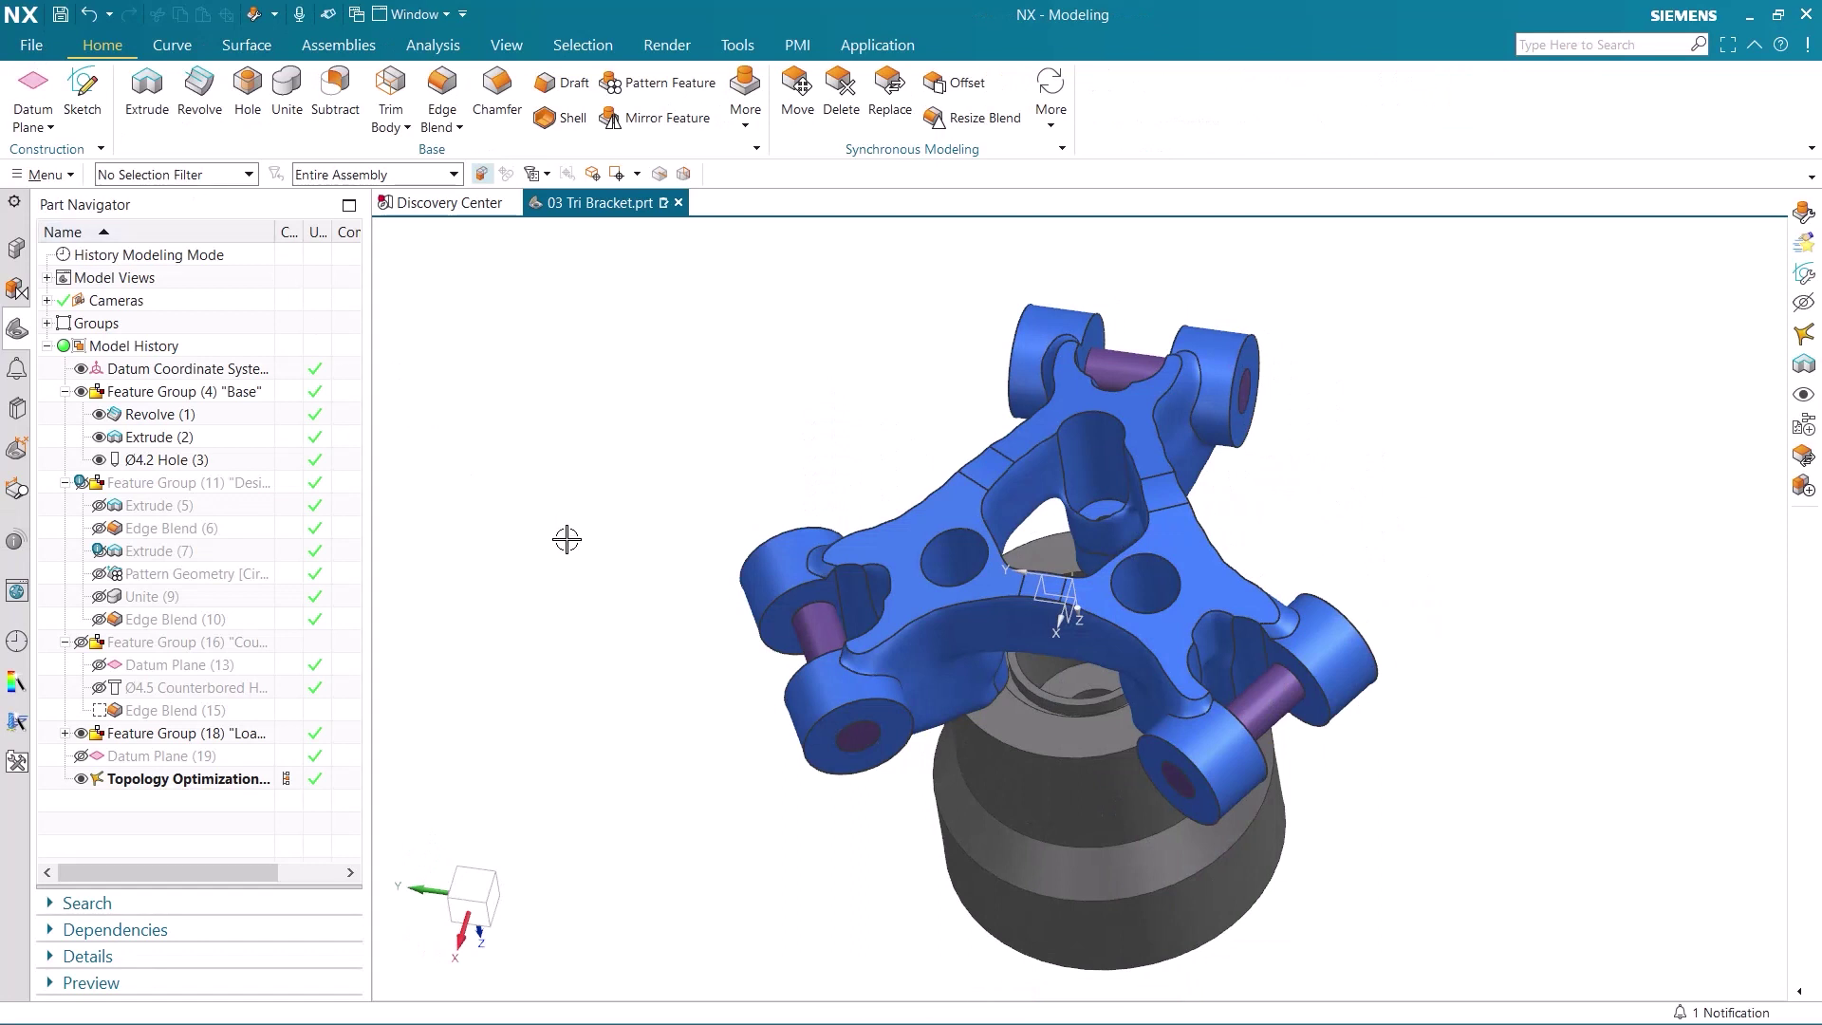
{"action": "middle_click_drag", "start_coordinate": [568, 539], "coordinate": [592, 498]}
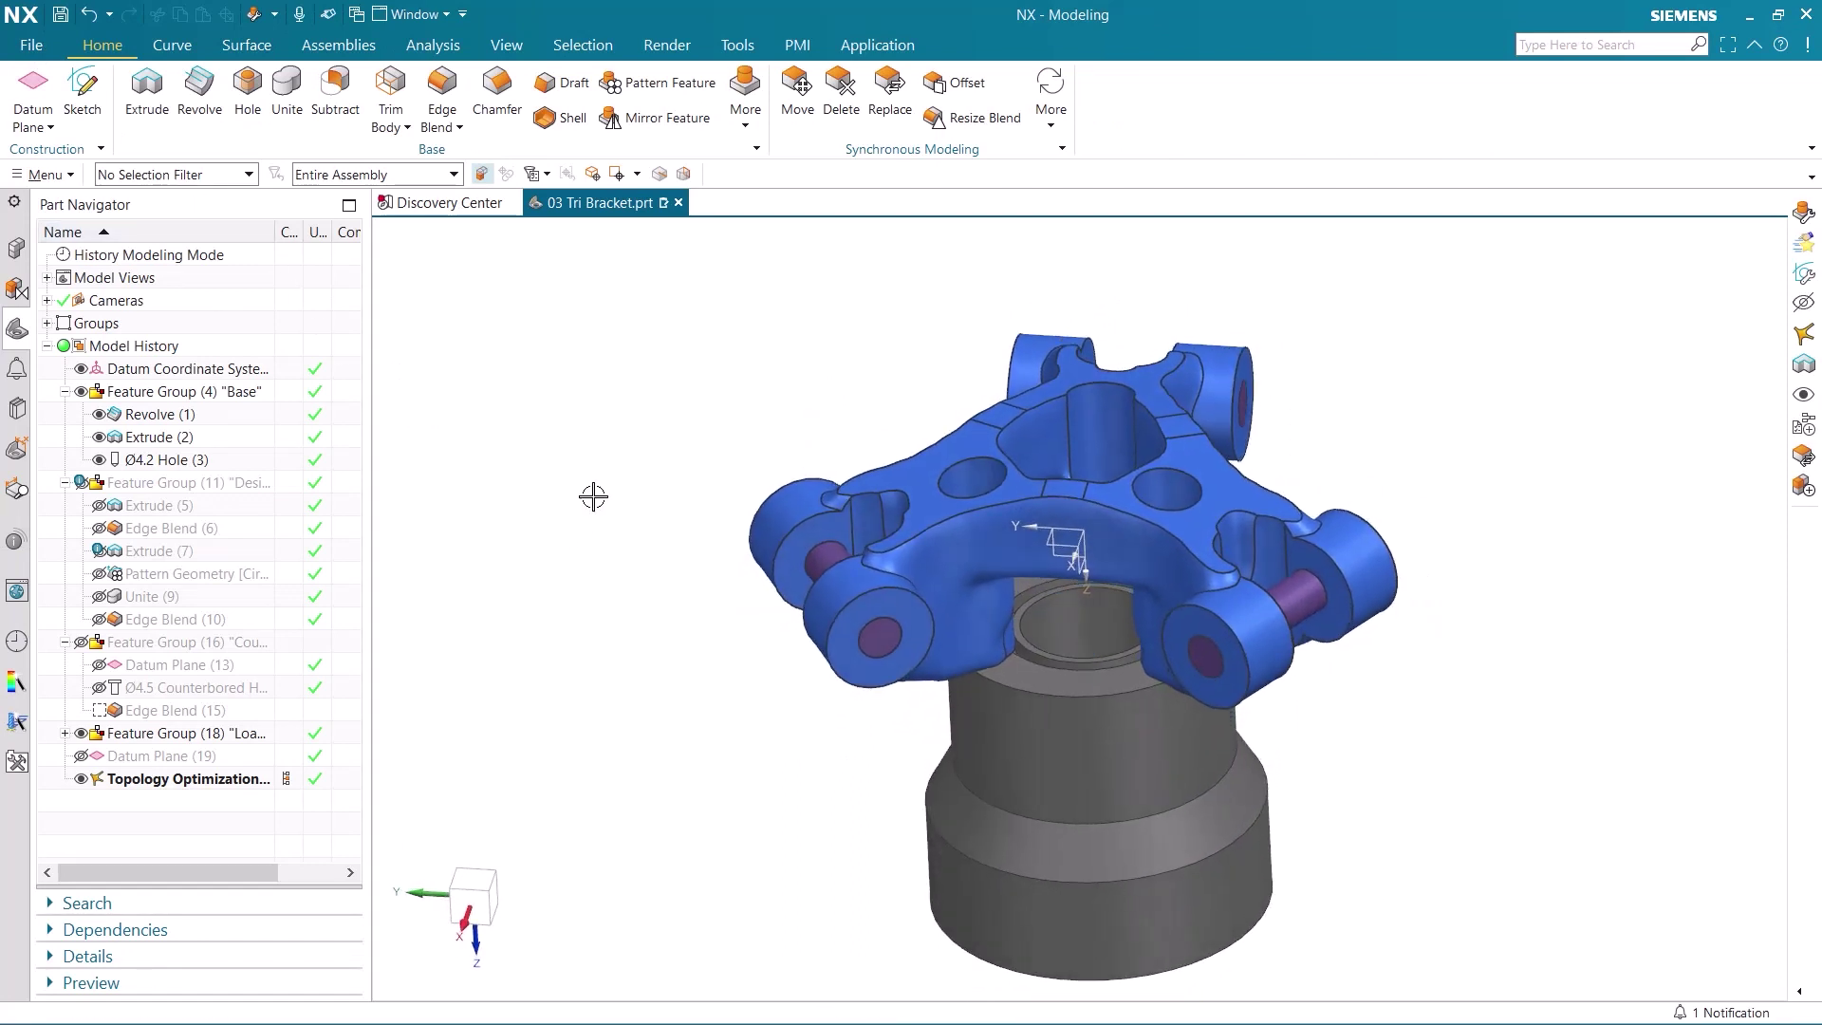